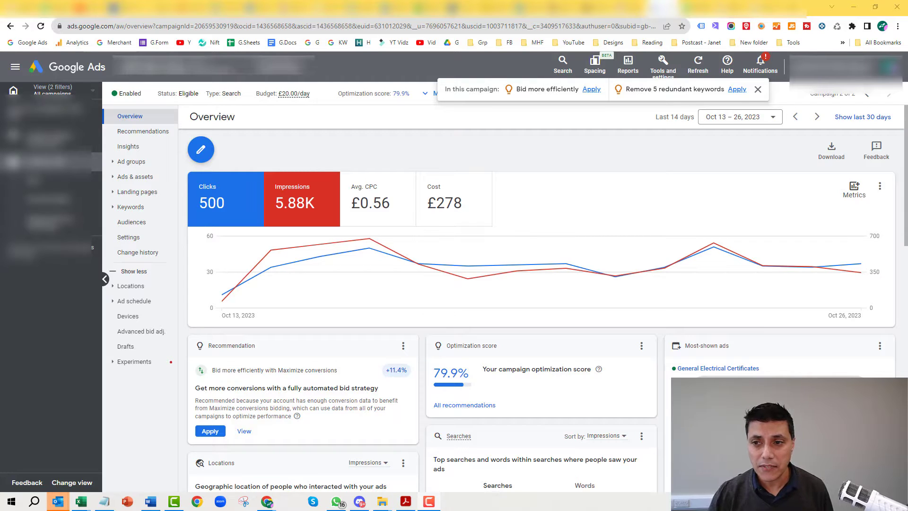
# Step: Dismiss the recommendations banner and add Conversions, Cost / conv. and Phone calls to the overview metrics selection
pyautogui.click(758, 90)
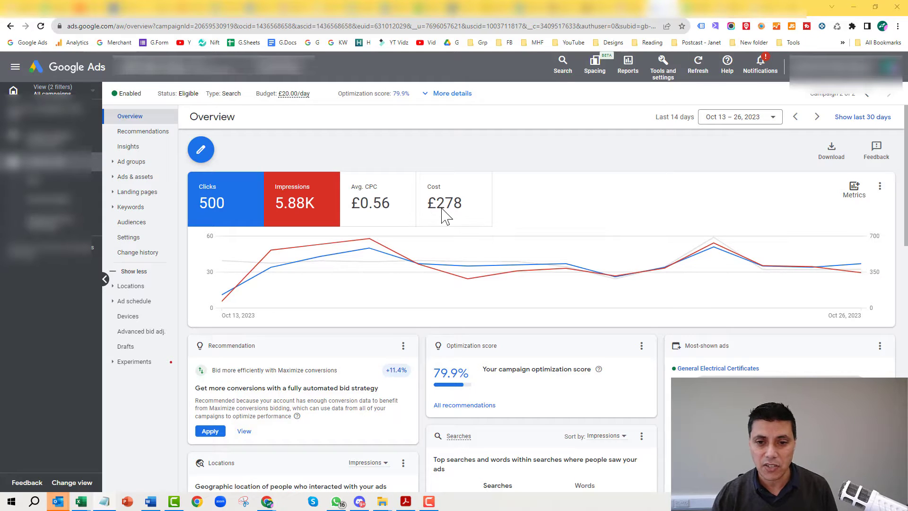
pyautogui.click(855, 199)
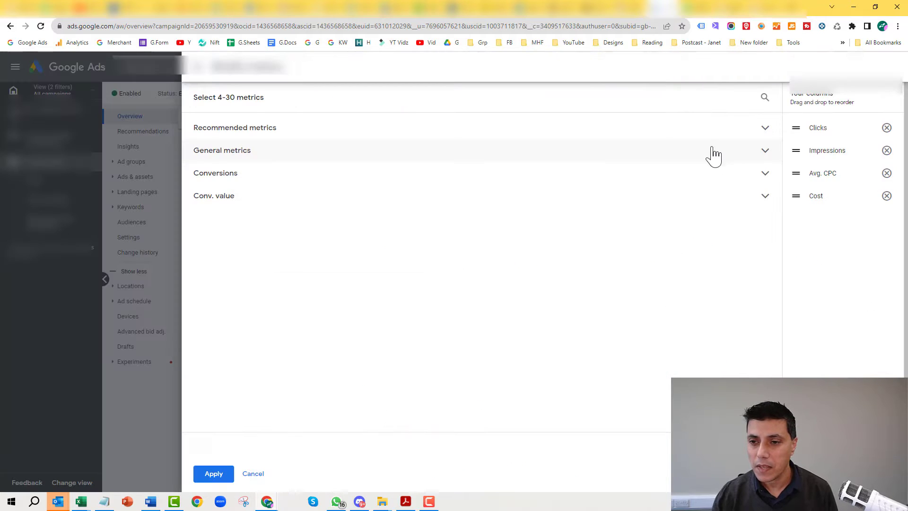
pyautogui.click(763, 153)
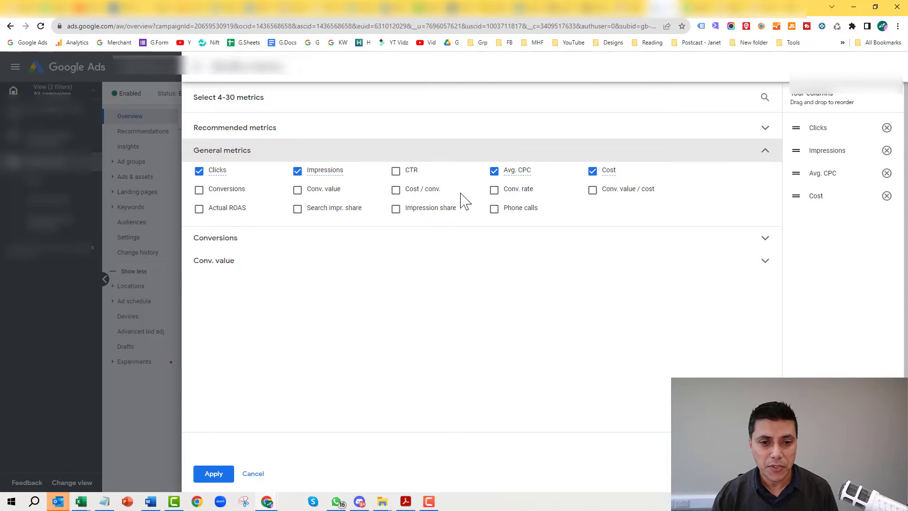
pyautogui.click(199, 191)
pyautogui.click(396, 191)
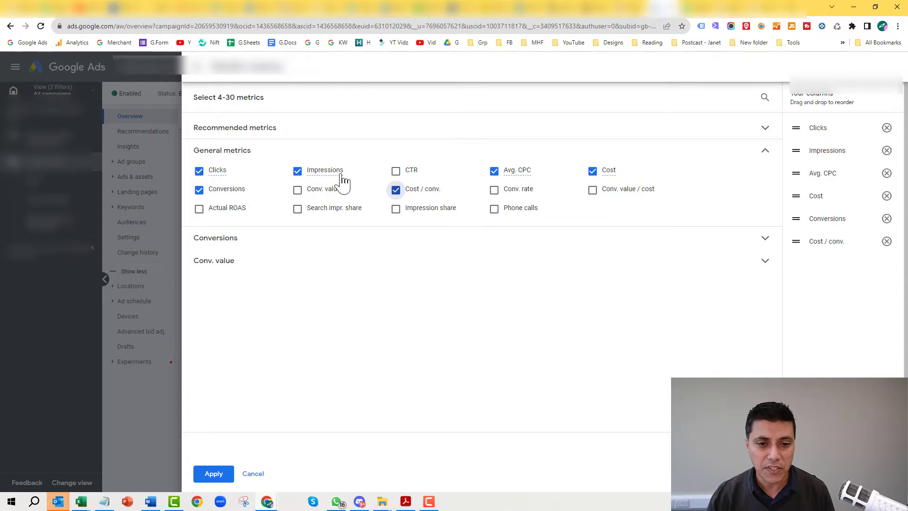
pyautogui.click(495, 210)
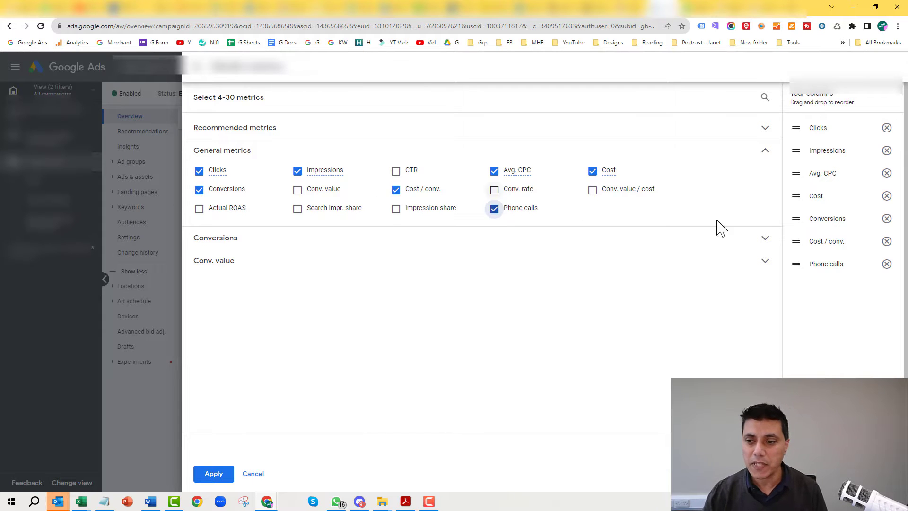
# Step: Remove Impressions and Avg. CPC from the selected metrics and apply the modified metric set
pyautogui.click(887, 151)
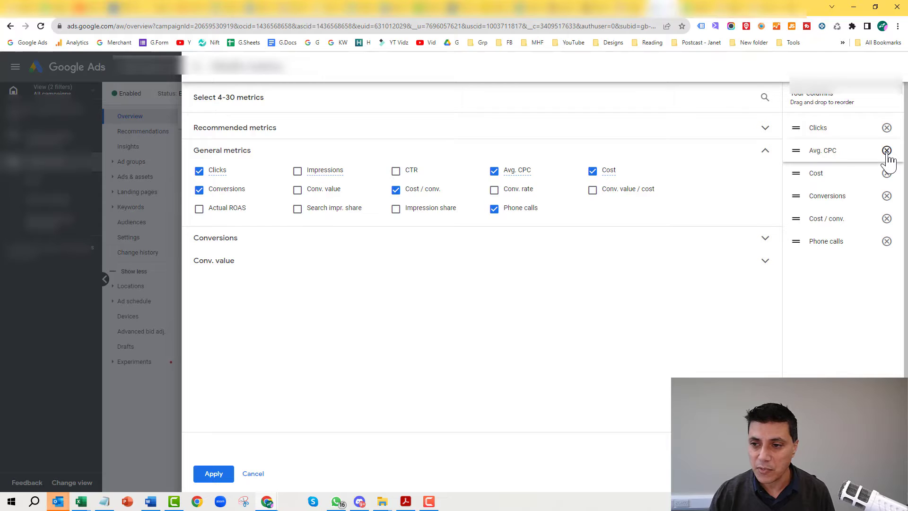
pyautogui.click(887, 150)
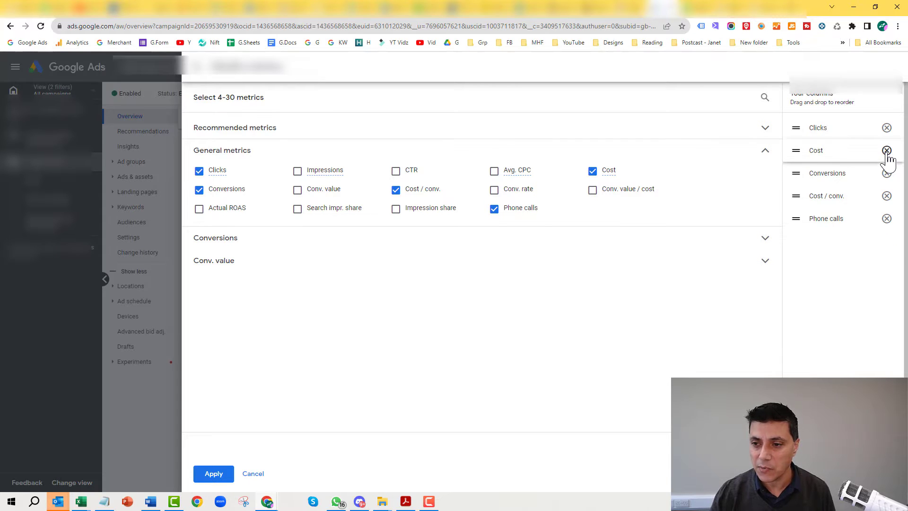
pyautogui.click(215, 475)
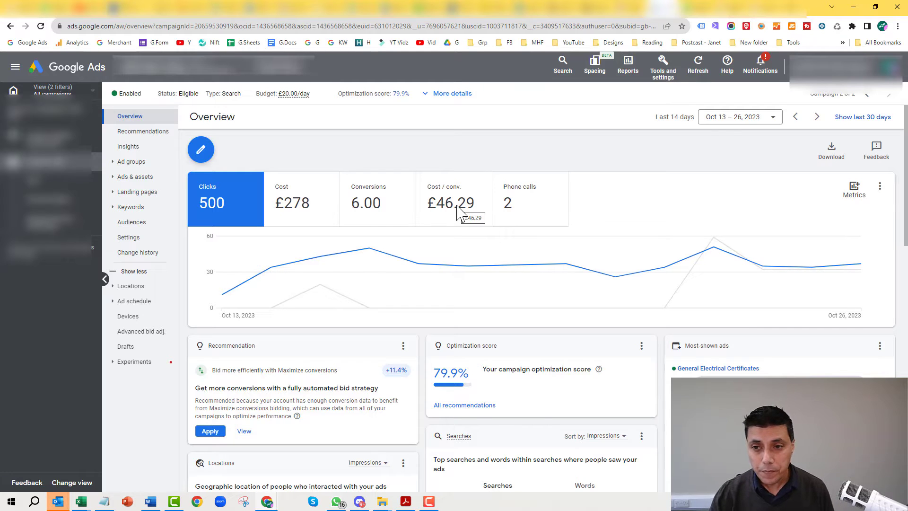
# Step: Set the overview's date range to Last 30 days
pyautogui.click(742, 117)
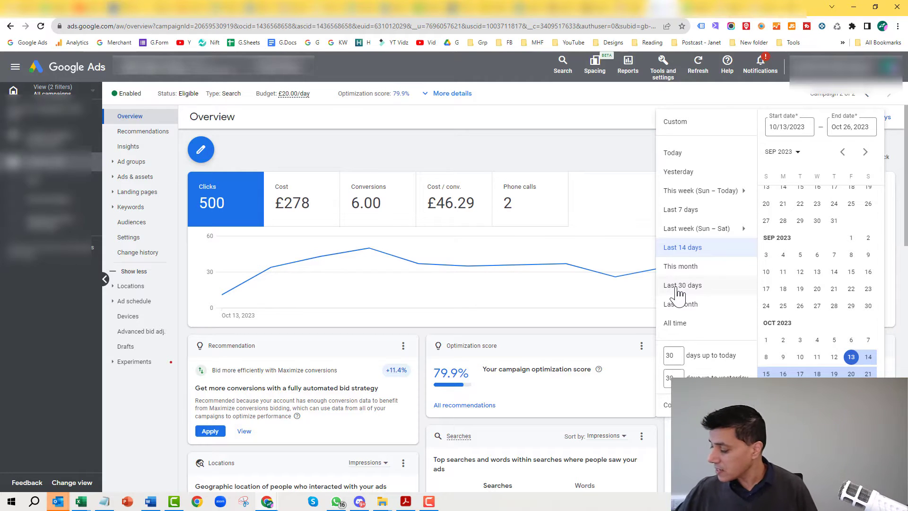
pyautogui.click(679, 286)
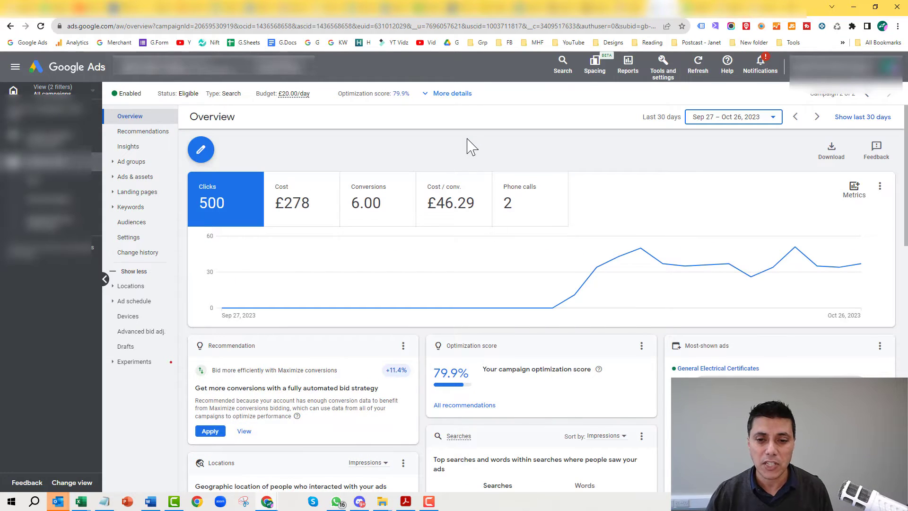
pyautogui.moveTo(553, 313)
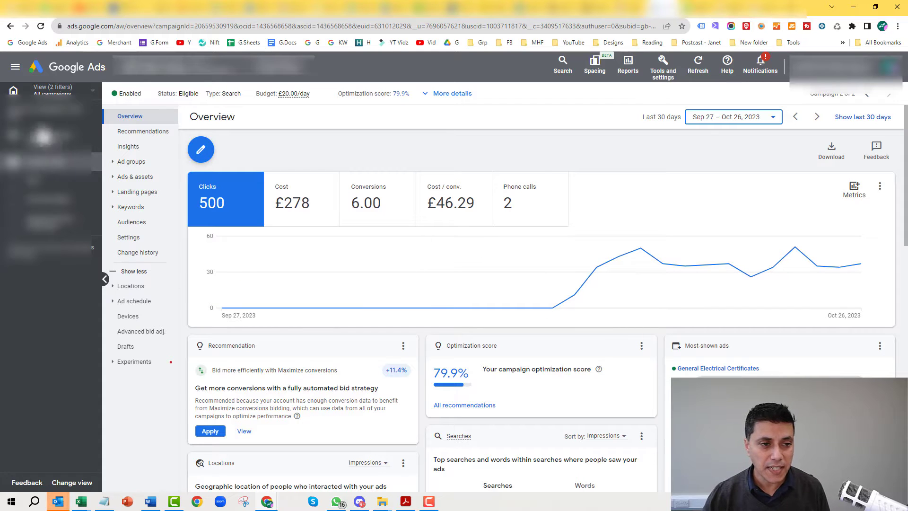
# Step: Switch to the Search campaigns view, remove its campaign type filter and open the campaigns list
pyautogui.click(47, 94)
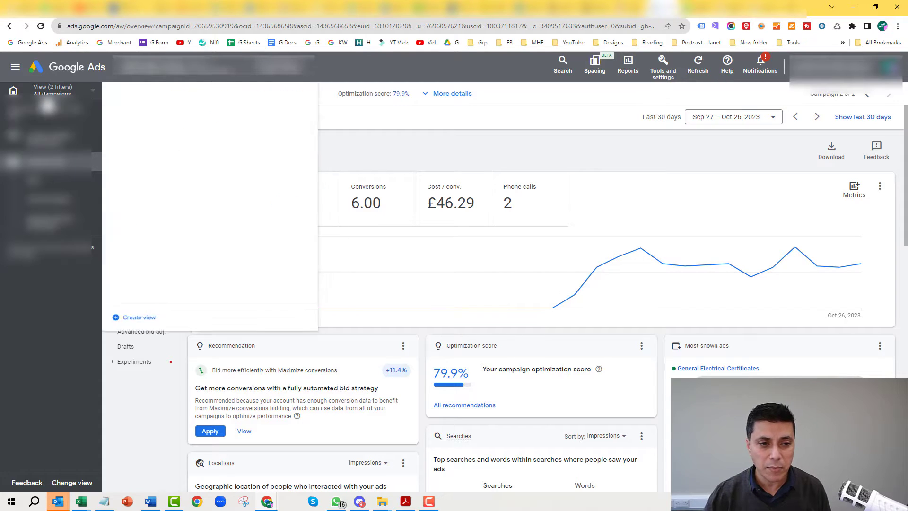
pyautogui.click(138, 144)
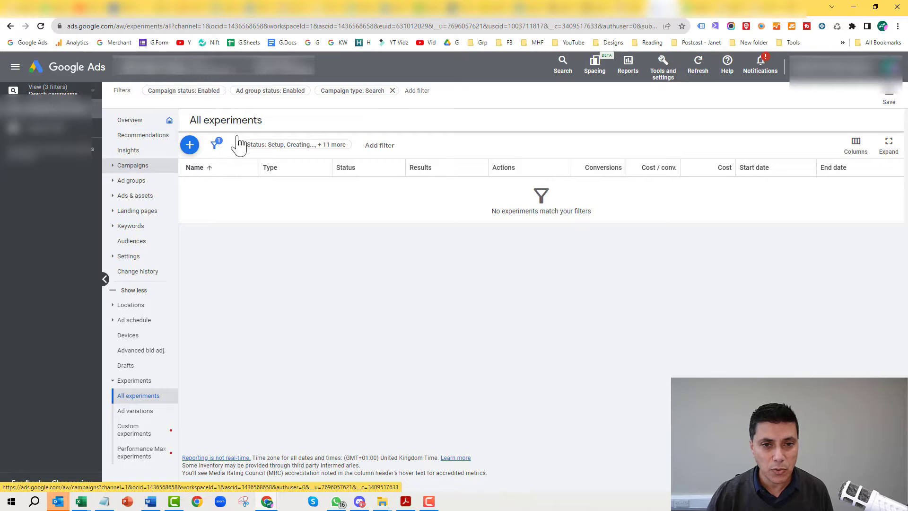
pyautogui.click(393, 91)
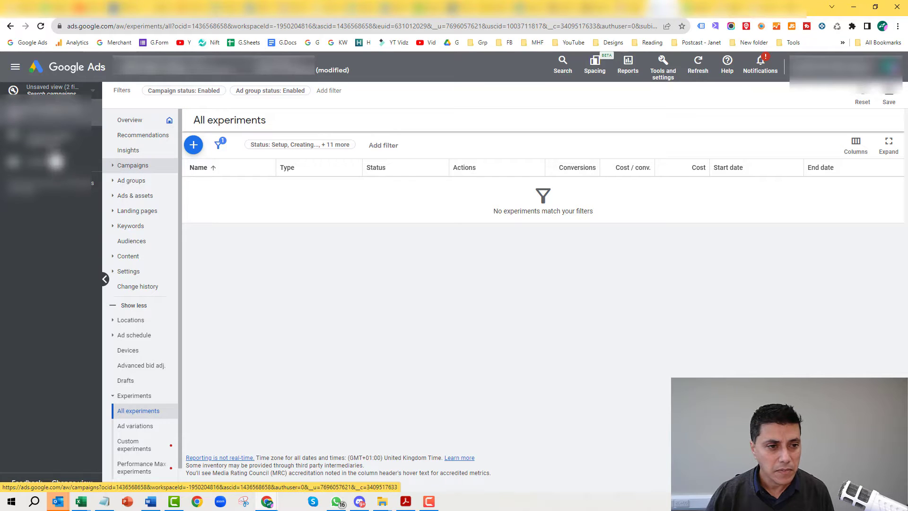
pyautogui.click(134, 166)
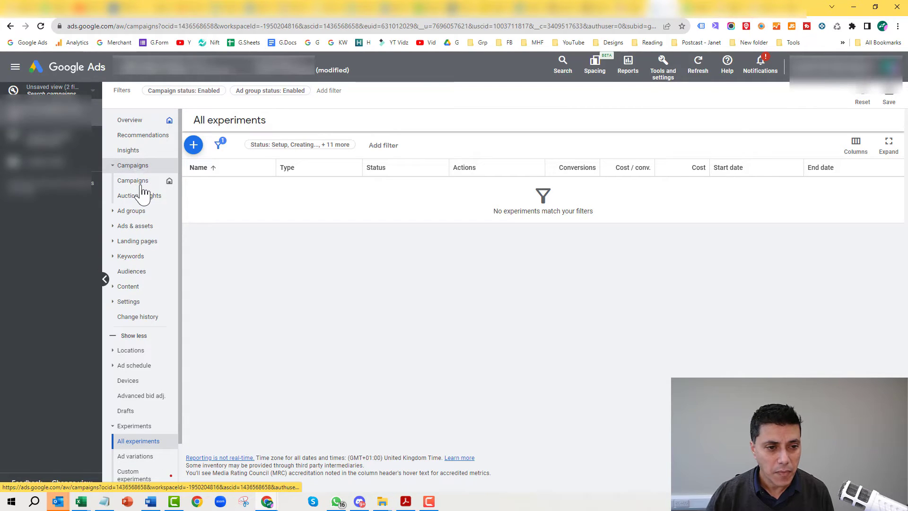
pyautogui.click(141, 185)
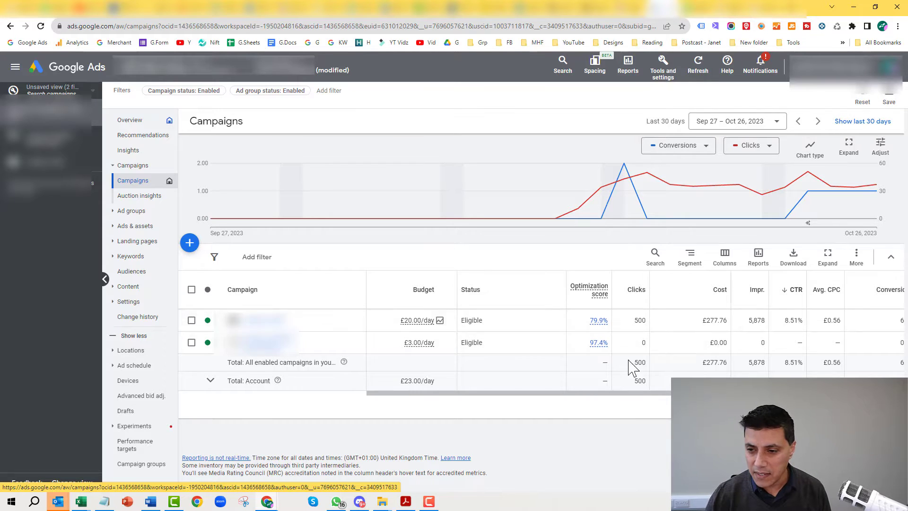
# Step: Check the conversions of the campaign with the £20.00/day budget and open that campaign
pyautogui.moveTo(588, 400); pyautogui.dragTo(662, 402)
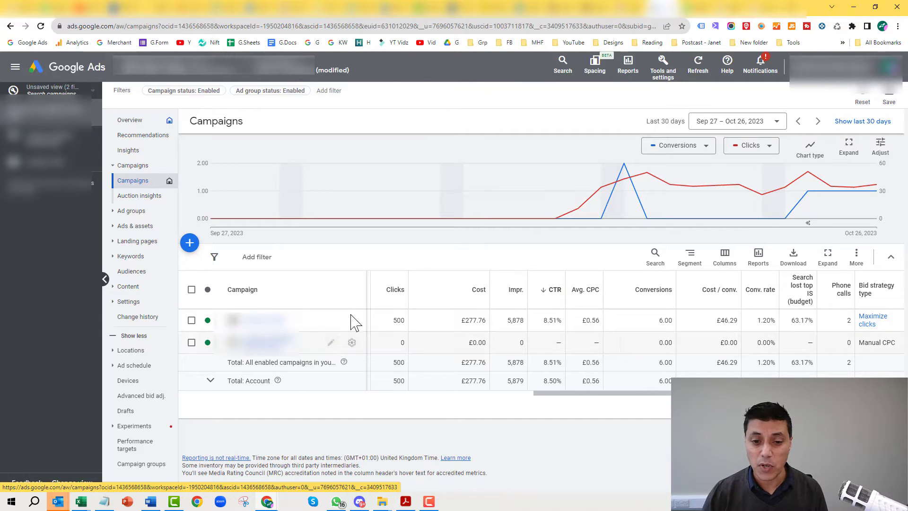
pyautogui.doubleClick(665, 321)
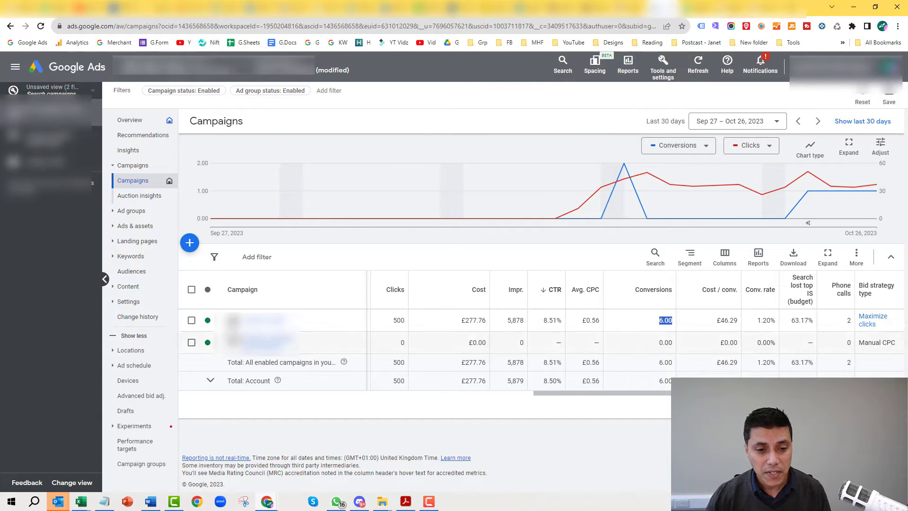
pyautogui.click(265, 324)
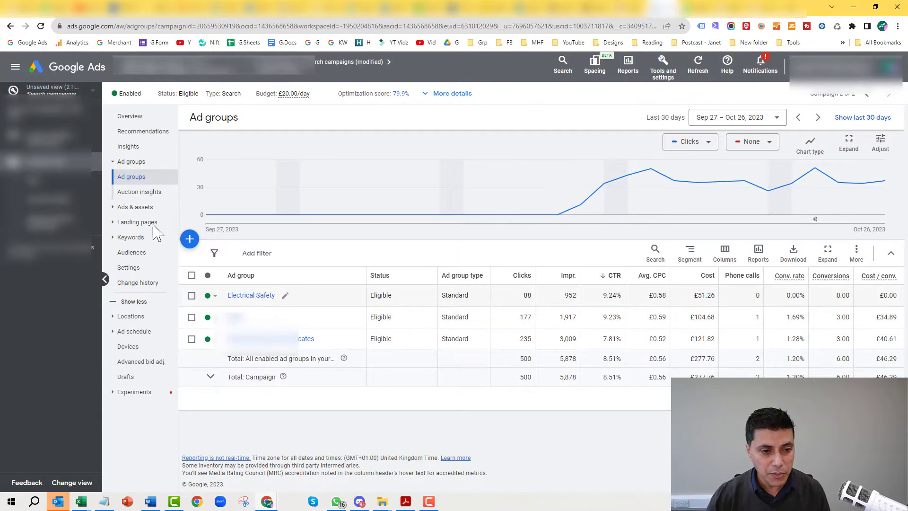
# Step: In the campaign settings, set location targeting to Enter another location and open the advanced location search
pyautogui.click(135, 273)
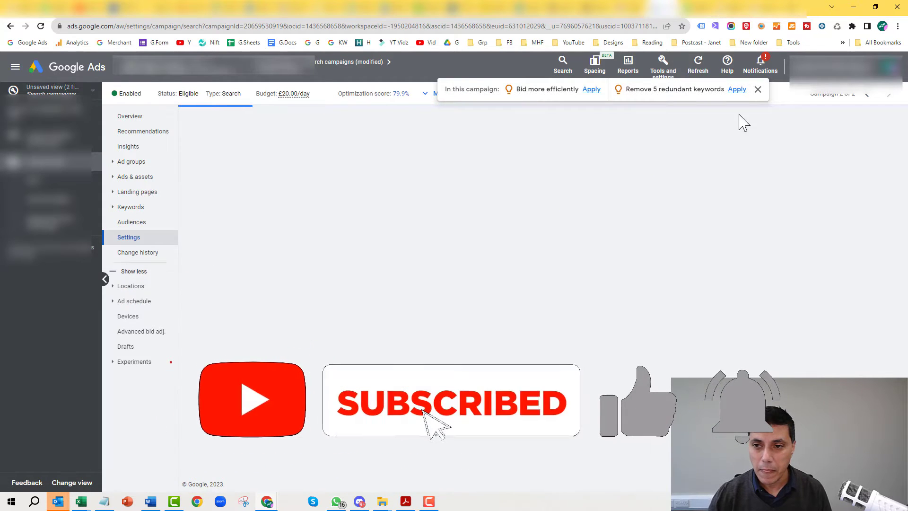
pyautogui.click(758, 90)
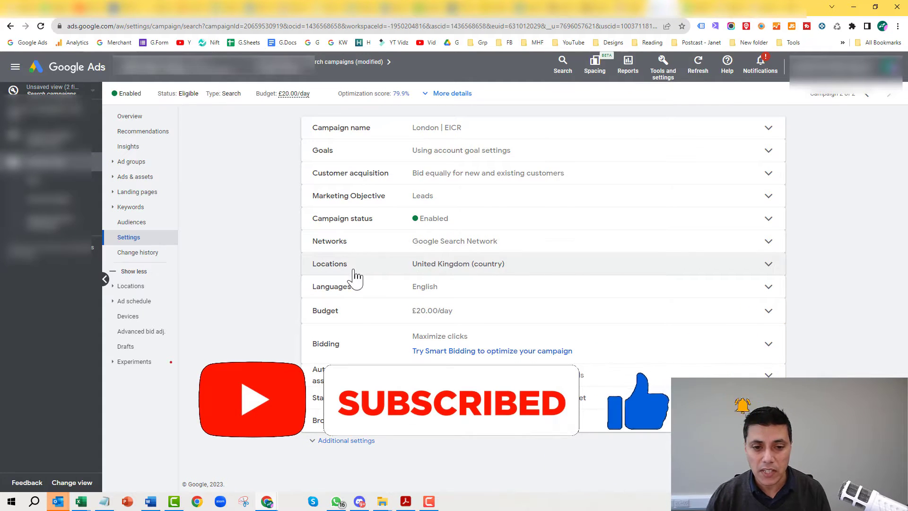
pyautogui.click(769, 265)
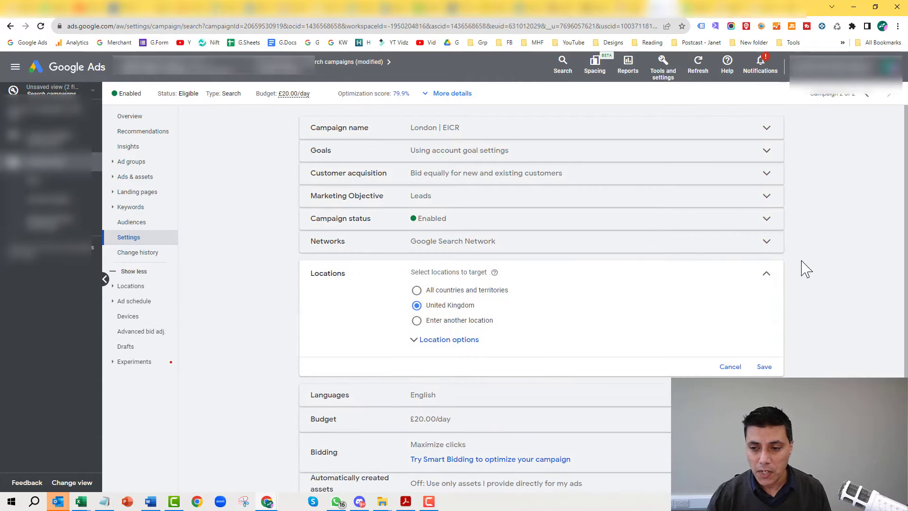
pyautogui.scroll(-1, 818, 269)
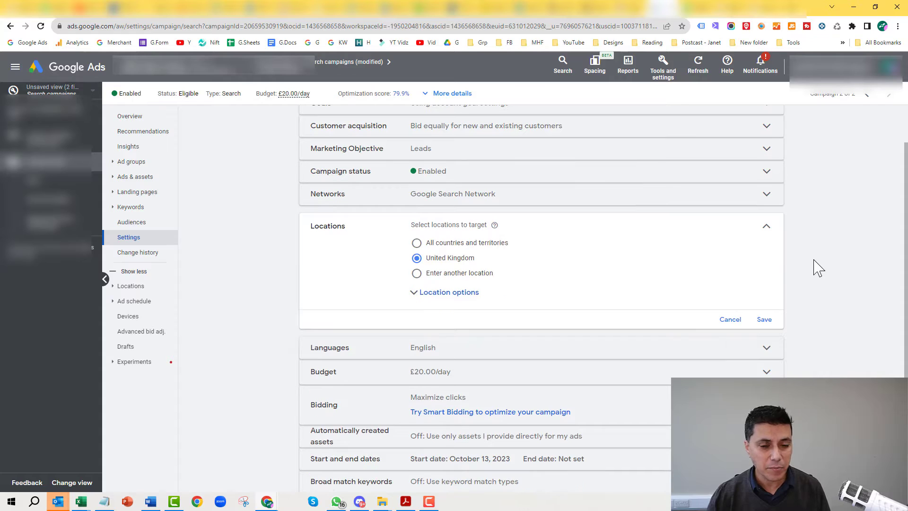
pyautogui.scroll(1, 818, 269)
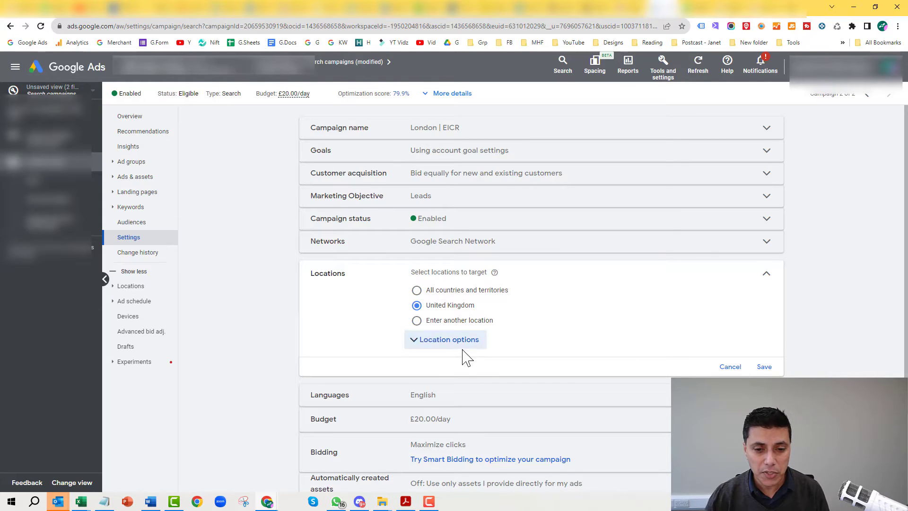
pyautogui.click(444, 325)
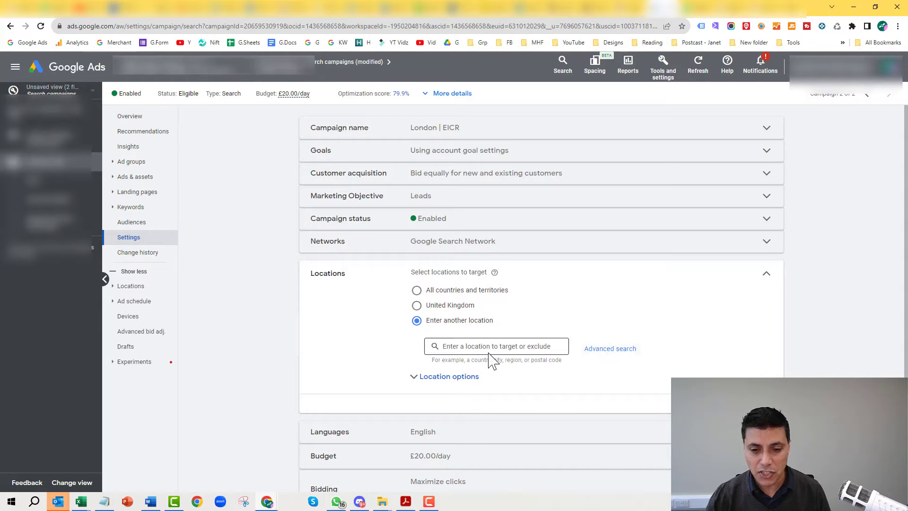
pyautogui.click(610, 350)
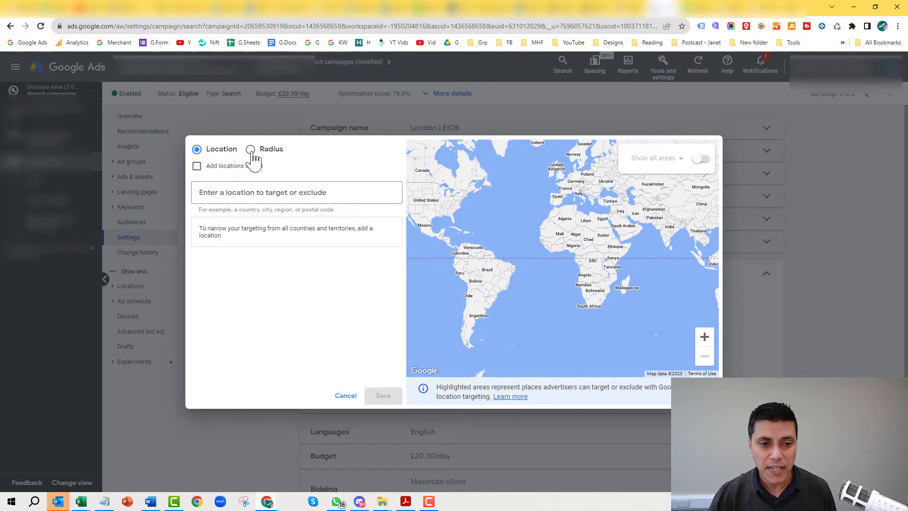
# Step: Search the locations for "ilford", target the IG6, England postal code, and remove that target again
pyautogui.click(222, 194)
pyautogui.write('ilford')
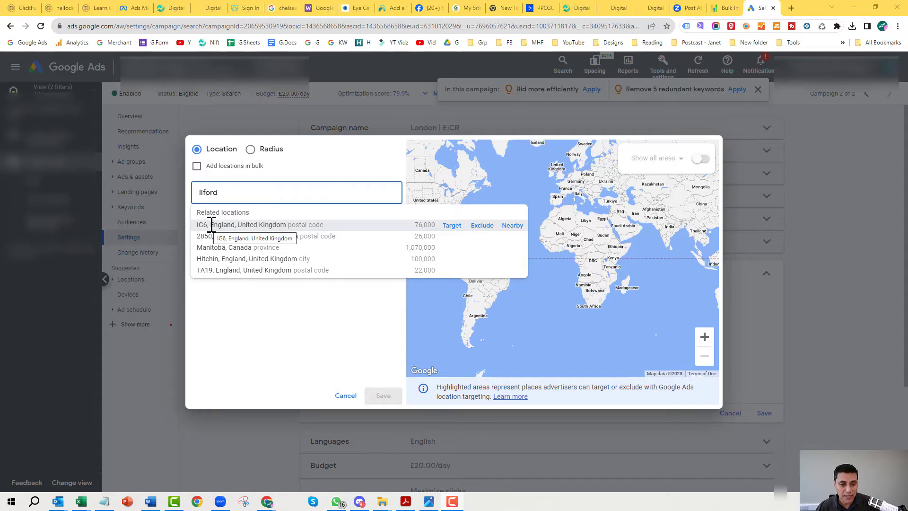
pyautogui.click(455, 229)
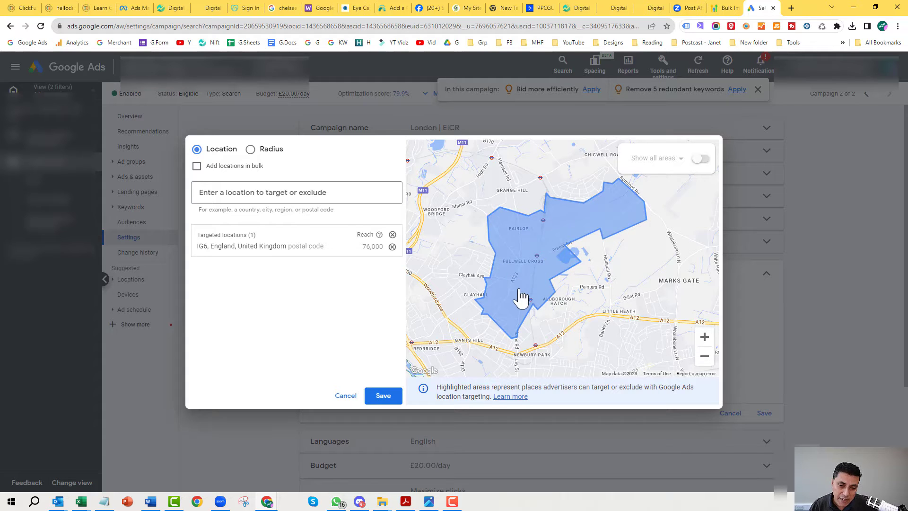
pyautogui.click(392, 247)
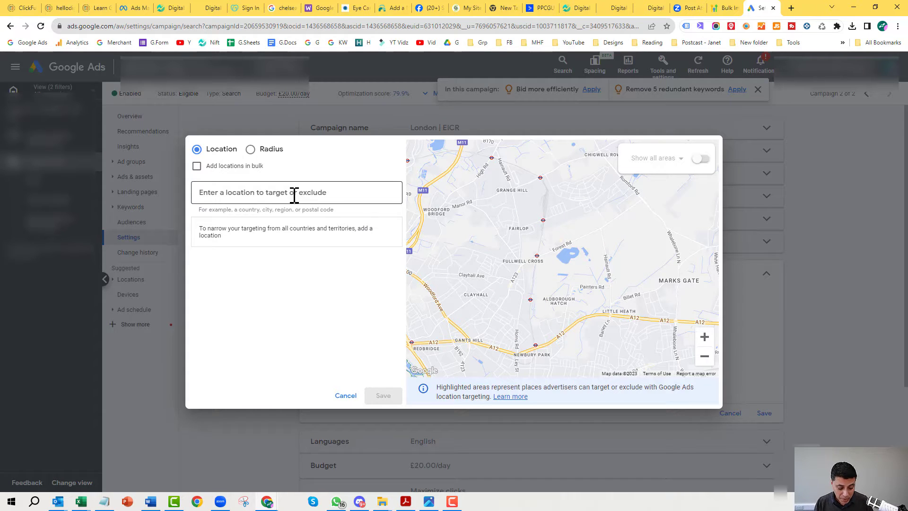
# Step: Search the locations for "braking" and clear the search text
pyautogui.write('braking')
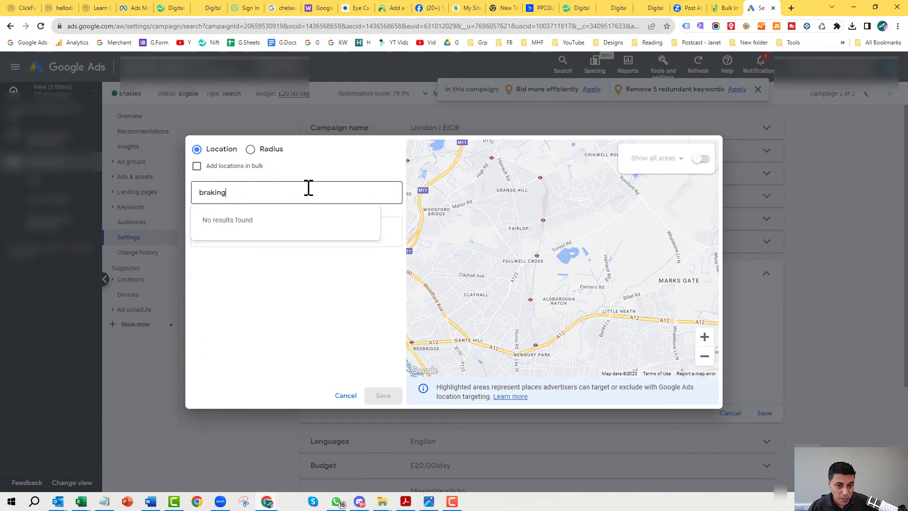
pyautogui.press('BackSpace')
pyautogui.press('BackSpace')
pyautogui.press('BackSpace')
pyautogui.press('BackSpace')
pyautogui.press('BackSpace')
pyautogui.press('BackSpace')
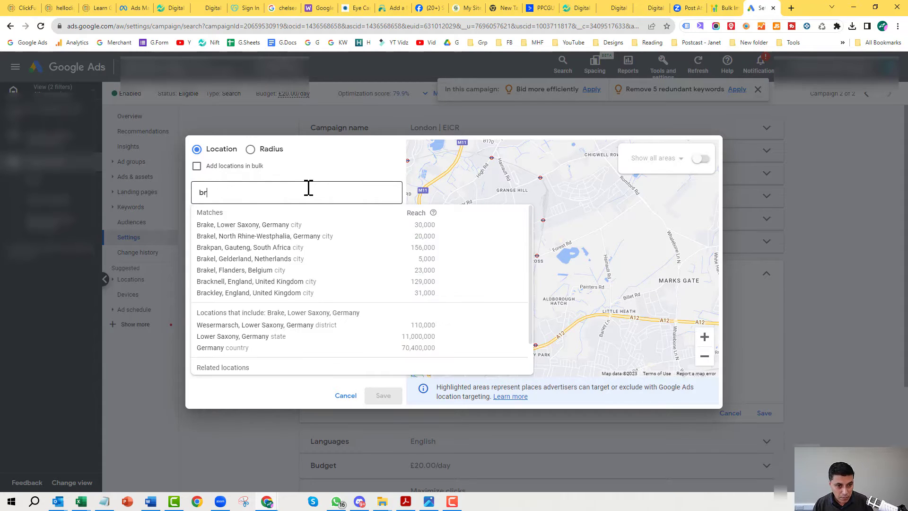
pyautogui.press('BackSpace')
# Step: Search the locations for "wembl" to look over the Wembley matches, and clear the search text
pyautogui.write('wembl')
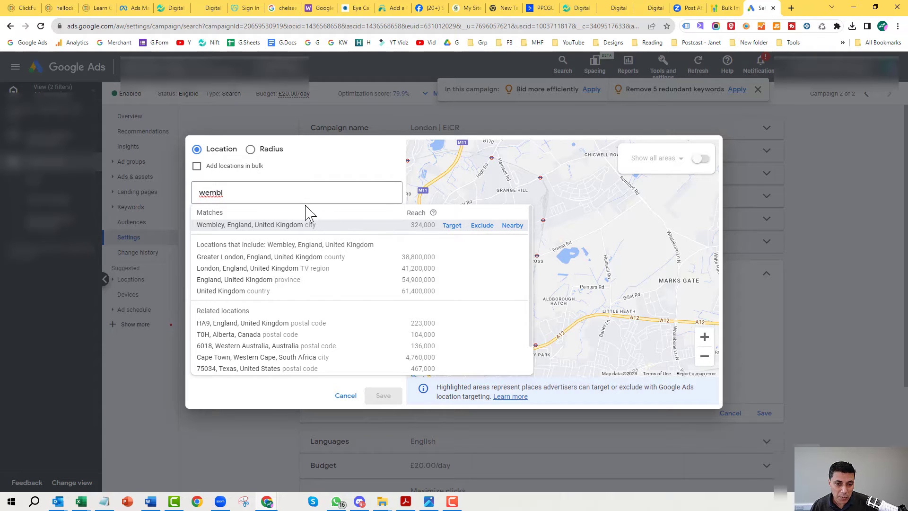
pyautogui.moveTo(222, 193); pyautogui.dragTo(198, 194)
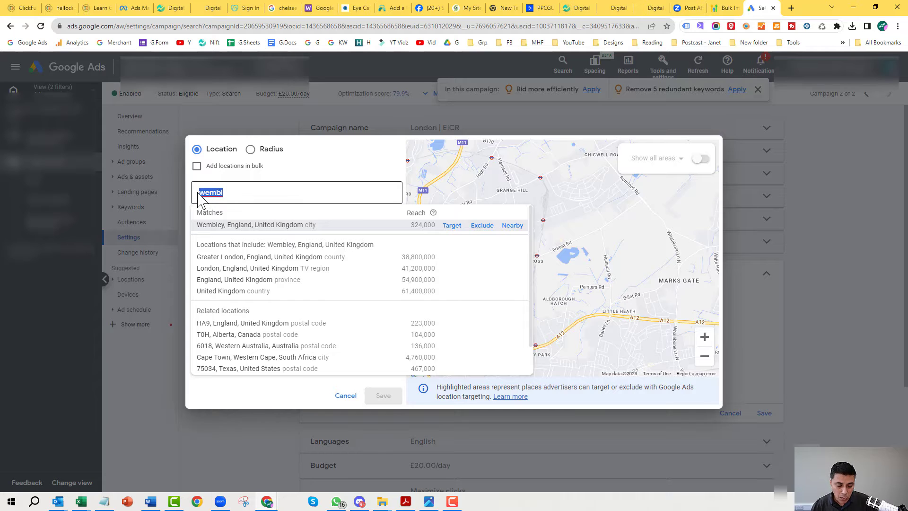
pyautogui.press('BackSpace')
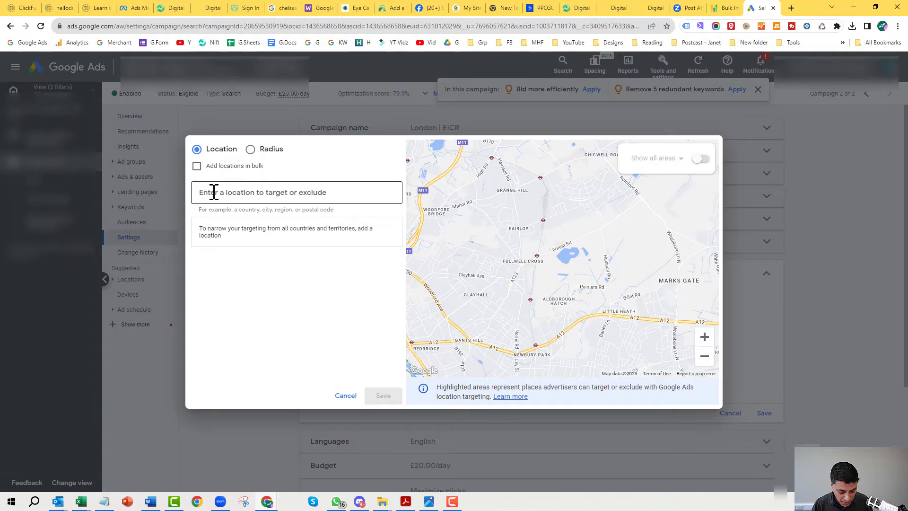
# Step: Search the locations for "nw1" and target the NW1, England, United Kingdom postal code
pyautogui.write('n')
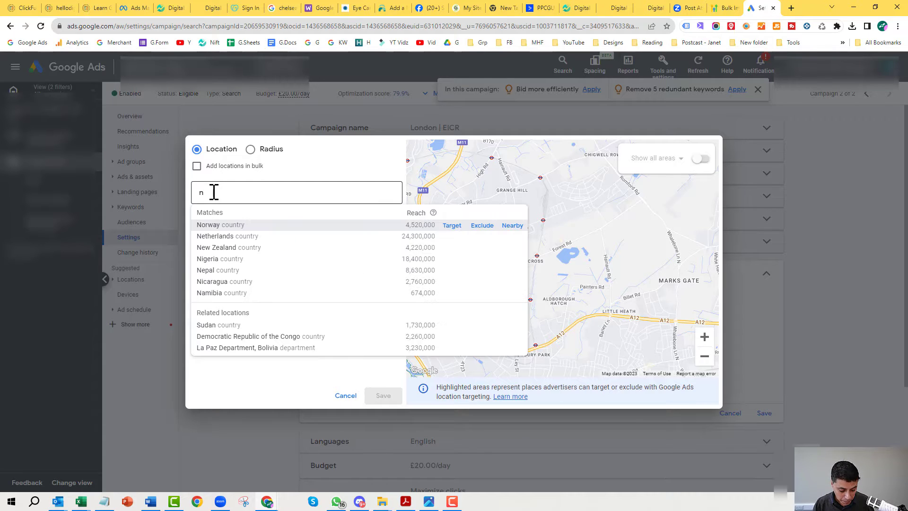
pyautogui.write('w1')
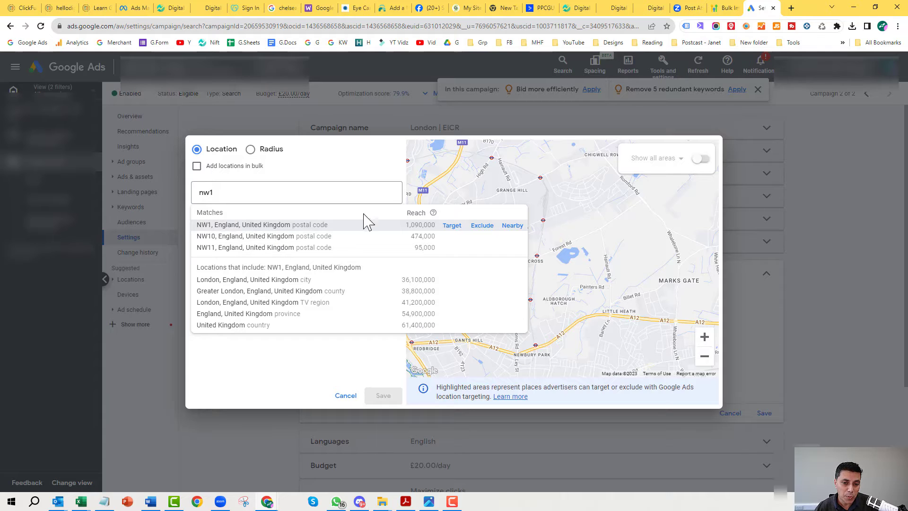
pyautogui.click(452, 226)
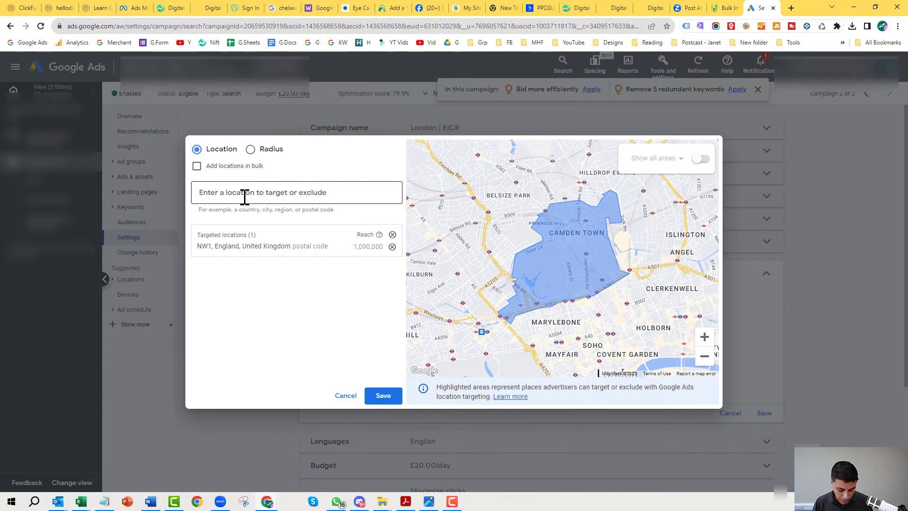
# Step: Search the locations for "ec1" to check the matches, and clear the search text
pyautogui.write('ec1')
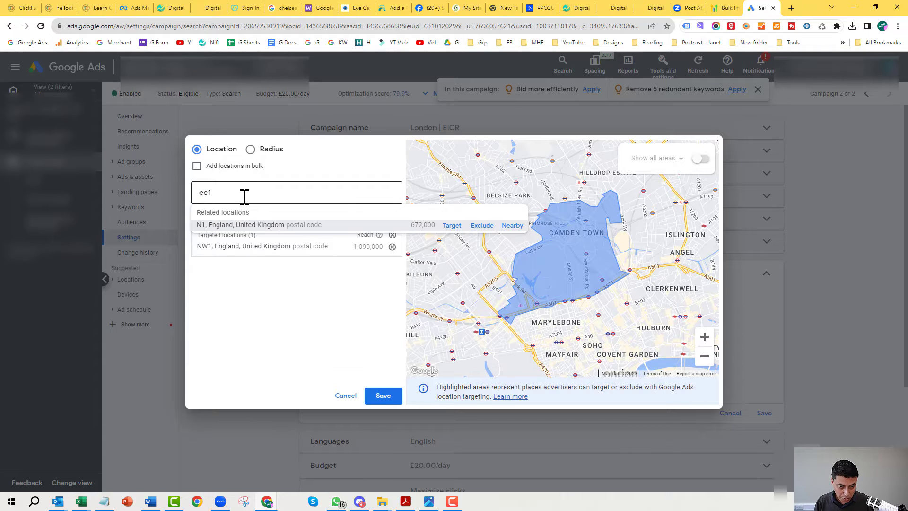
pyautogui.press('BackSpace')
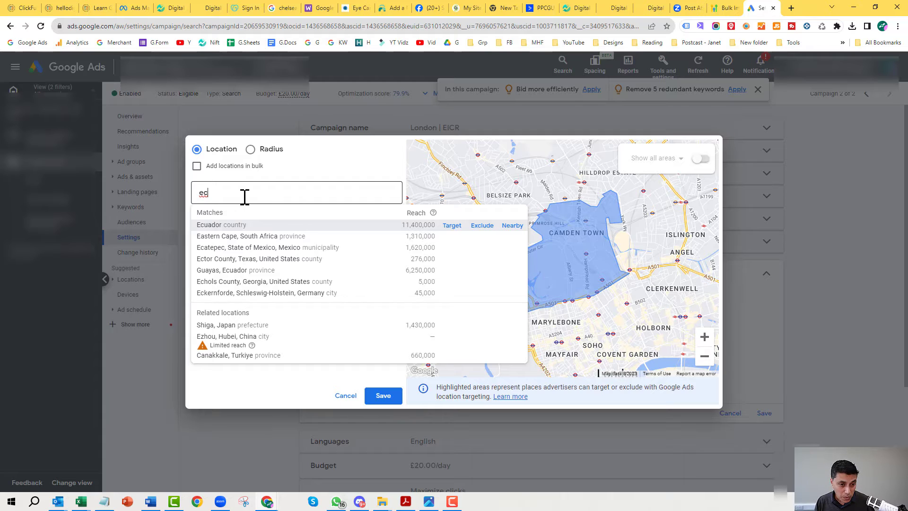
pyautogui.write('1')
pyautogui.hotkey('ctrl', 'a')
pyautogui.press('BackSpace')
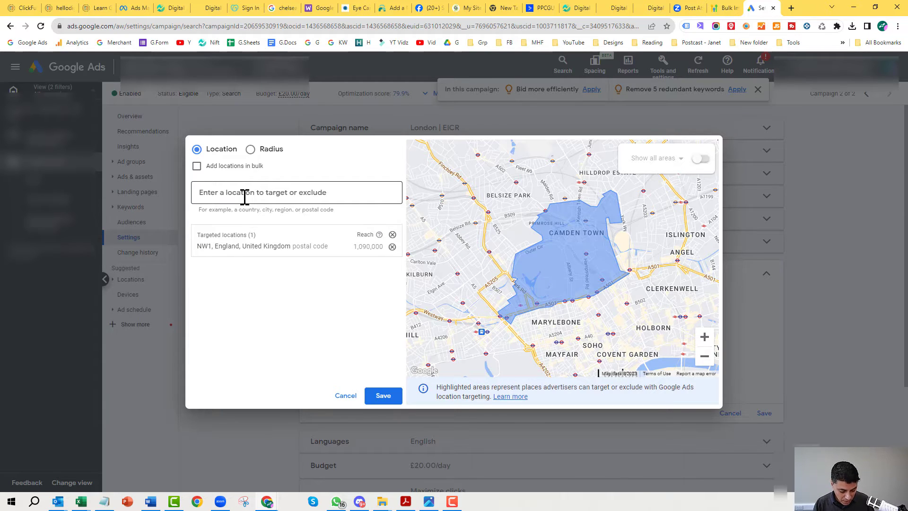
# Step: Target the E16, England postal code and exclude the E15, England postal code
pyautogui.write('e16')
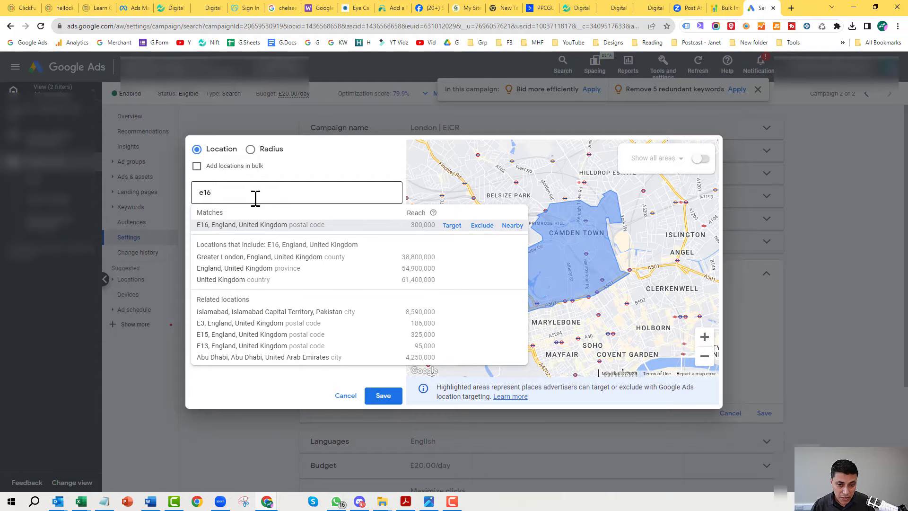
pyautogui.click(453, 226)
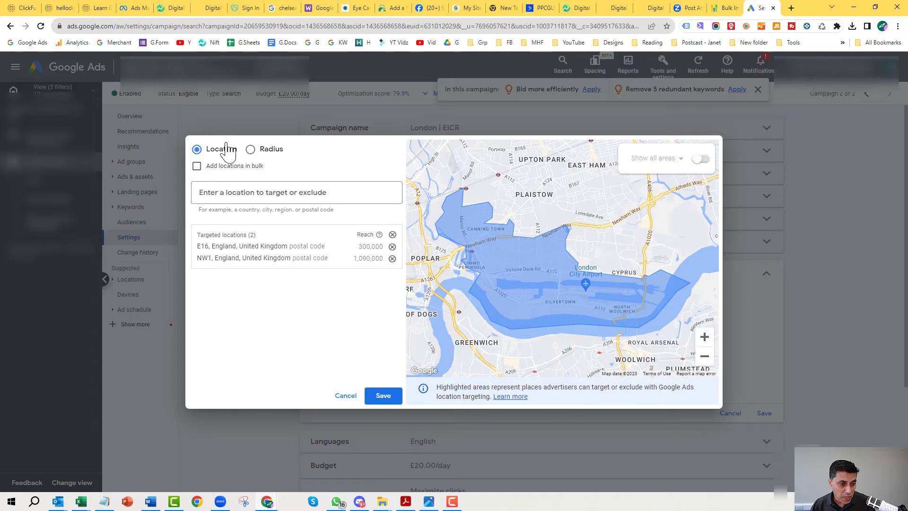
pyautogui.click(214, 192)
pyautogui.write('e15')
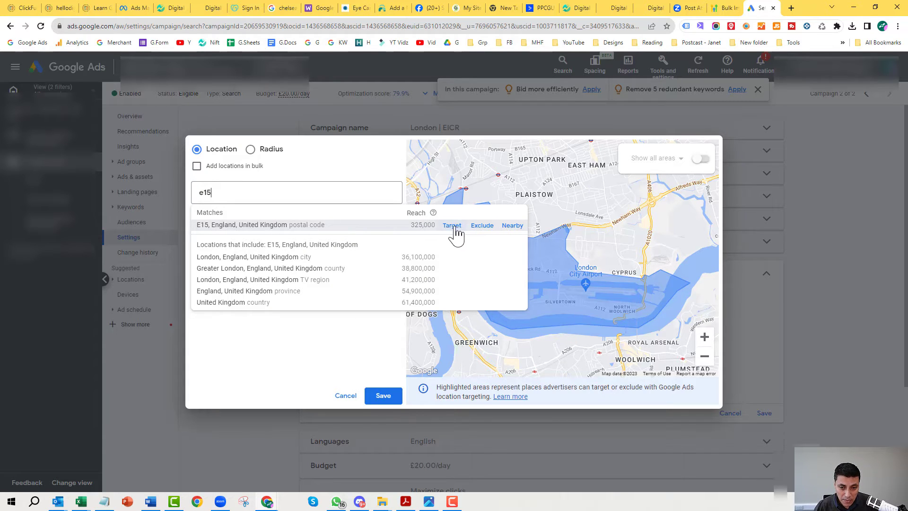
pyautogui.click(483, 225)
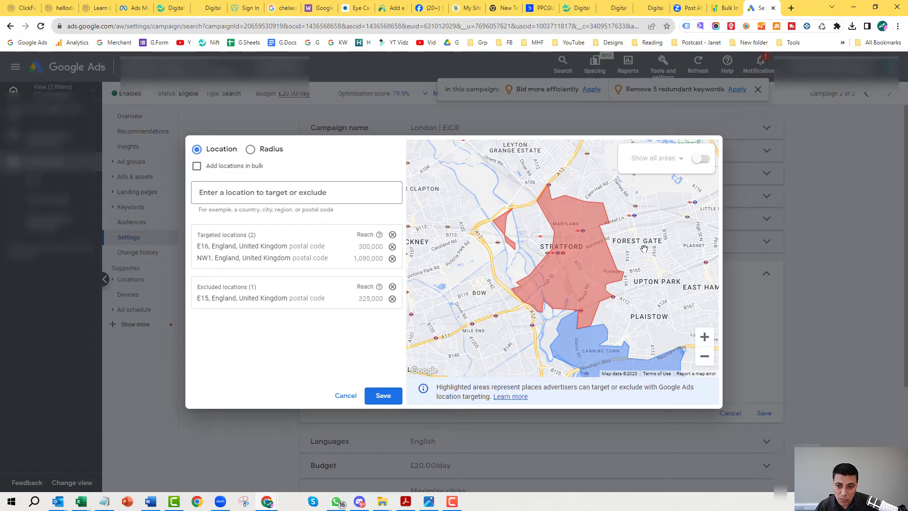
# Step: Examine on the map and in the location list how the targeted and excluded postal codes lie across London
pyautogui.moveTo(624, 246); pyautogui.dragTo(559, 189)
pyautogui.moveTo(573, 252); pyautogui.dragTo(526, 191)
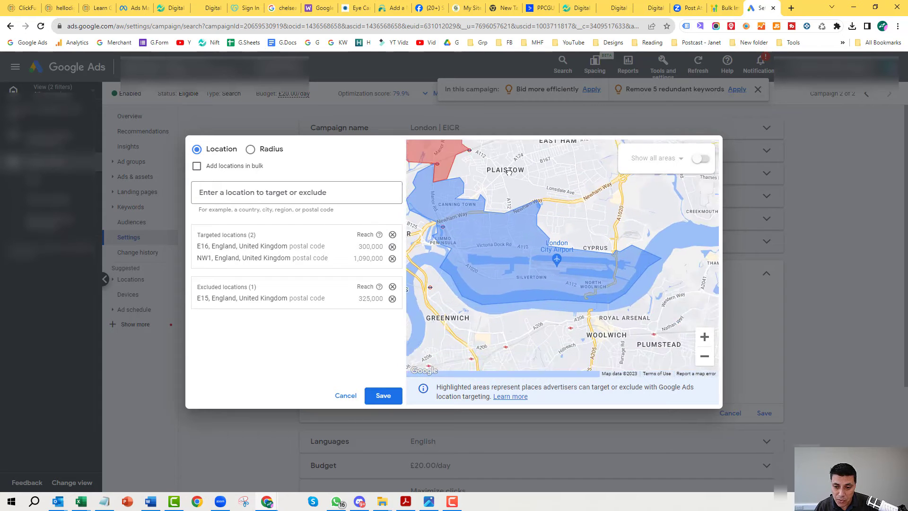
pyautogui.click(705, 358)
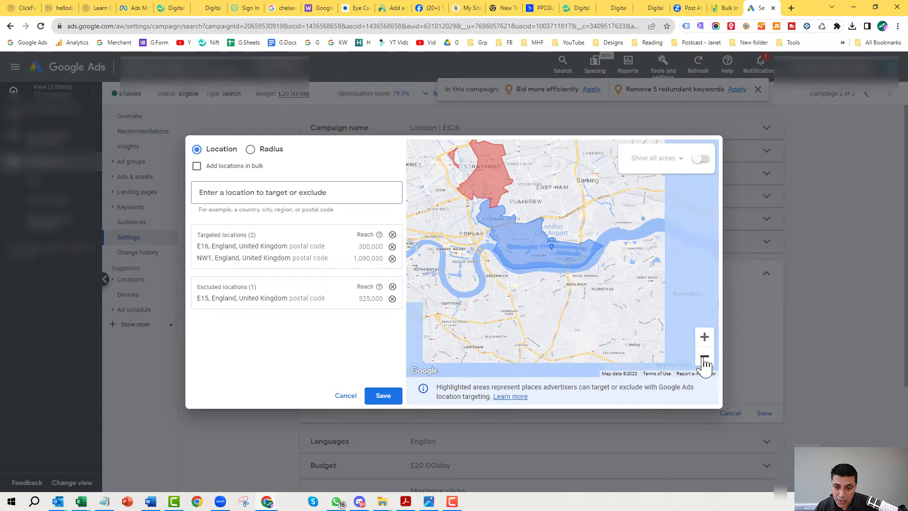
pyautogui.click(705, 358)
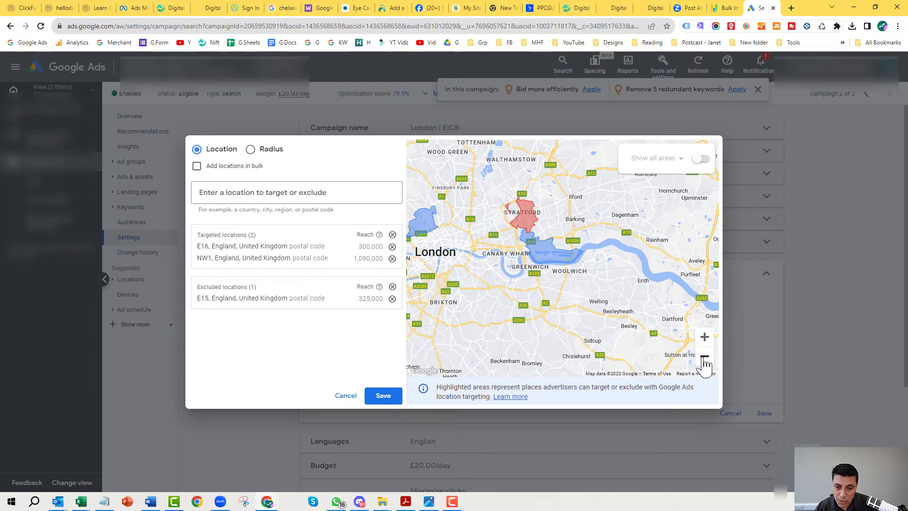
pyautogui.click(705, 358)
pyautogui.moveTo(552, 263); pyautogui.dragTo(582, 290)
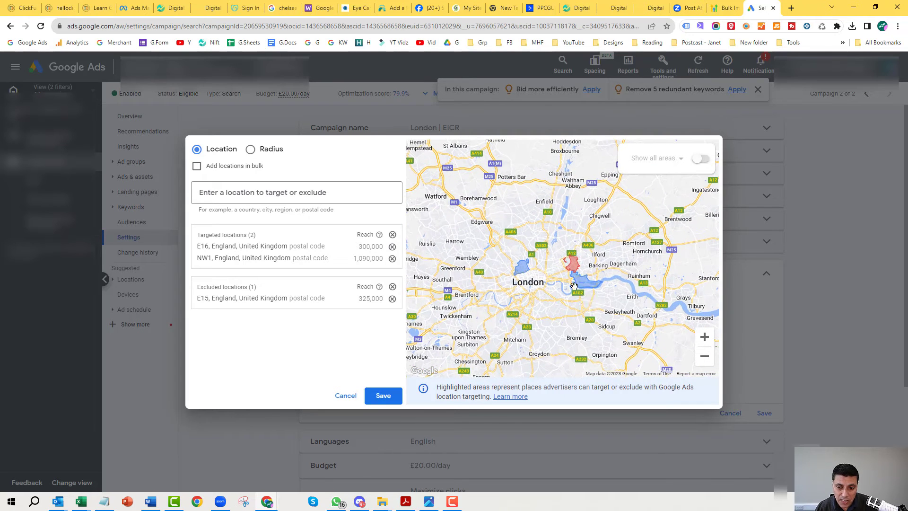
pyautogui.click(704, 340)
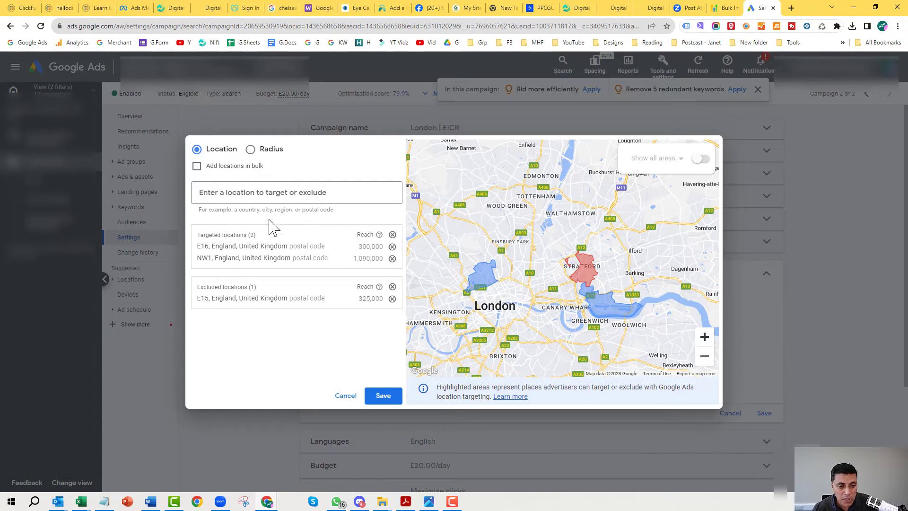
pyautogui.moveTo(209, 235); pyautogui.dragTo(237, 235)
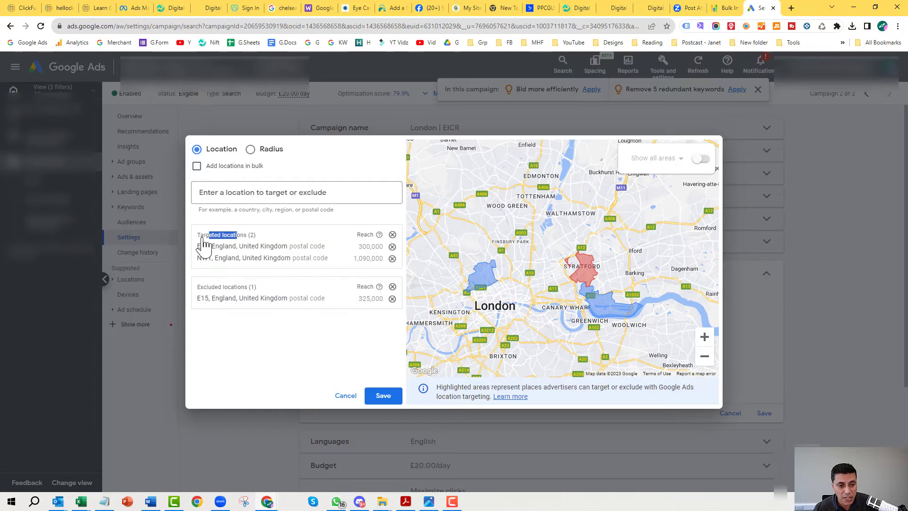
# Step: Switch the location search to radius targeting and set the radius to 10 miles
pyautogui.click(251, 150)
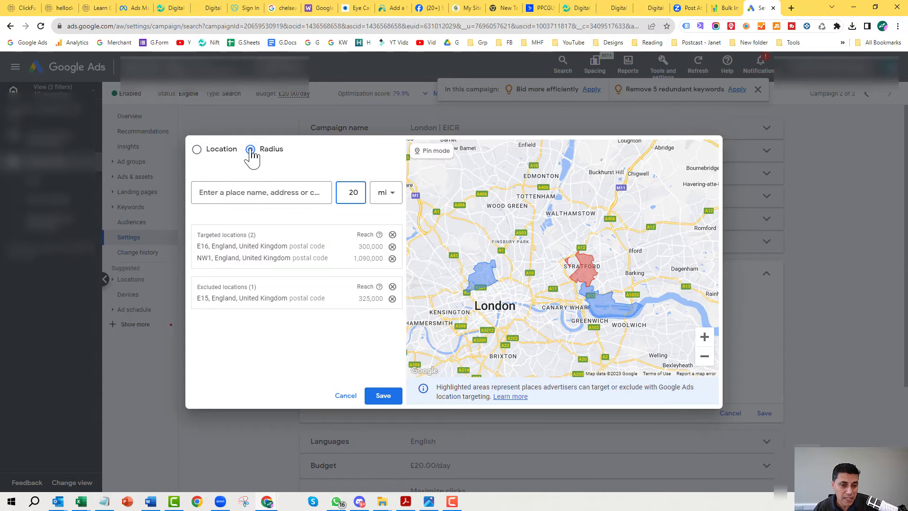
pyautogui.click(359, 192)
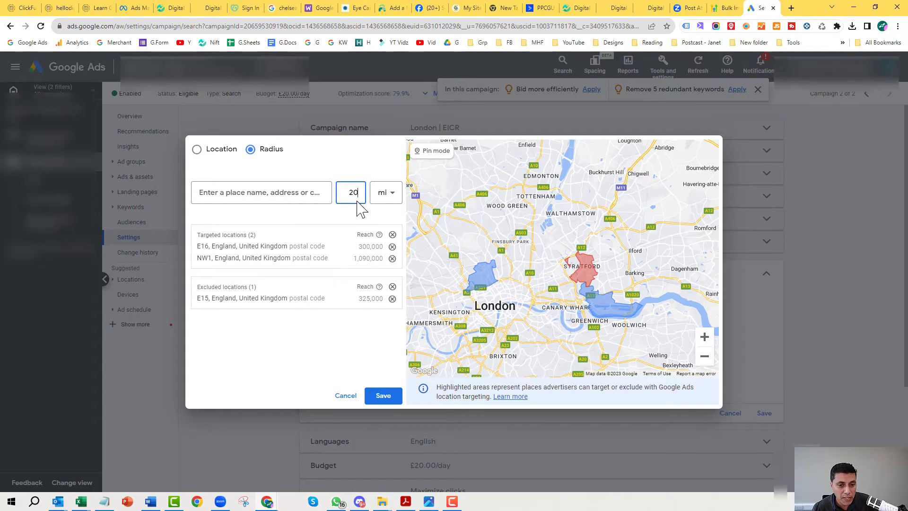
pyautogui.click(385, 201)
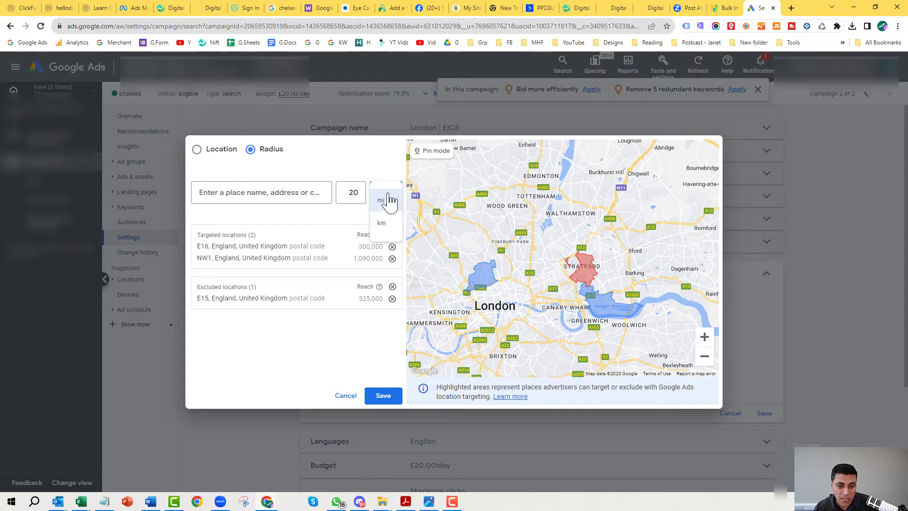
pyautogui.click(377, 231)
pyautogui.click(381, 198)
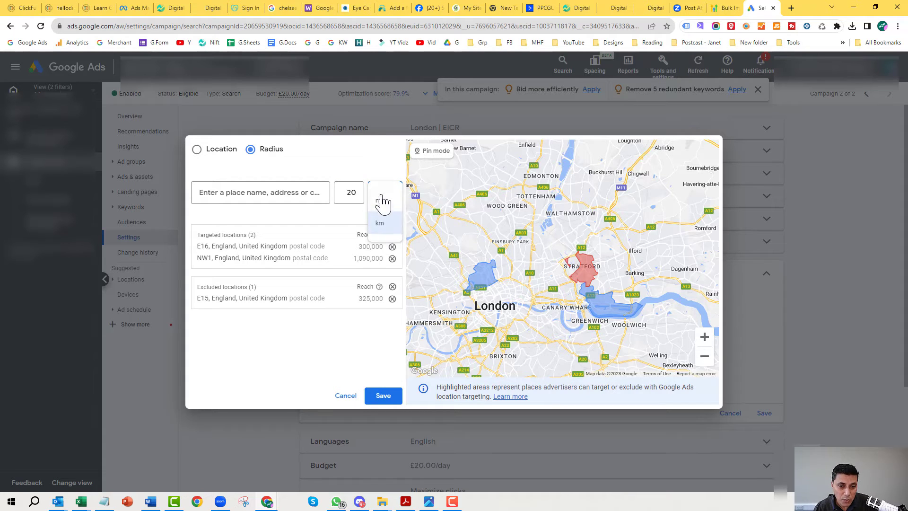
pyautogui.click(382, 215)
pyautogui.click(350, 192)
pyautogui.moveTo(350, 192); pyautogui.dragTo(358, 192)
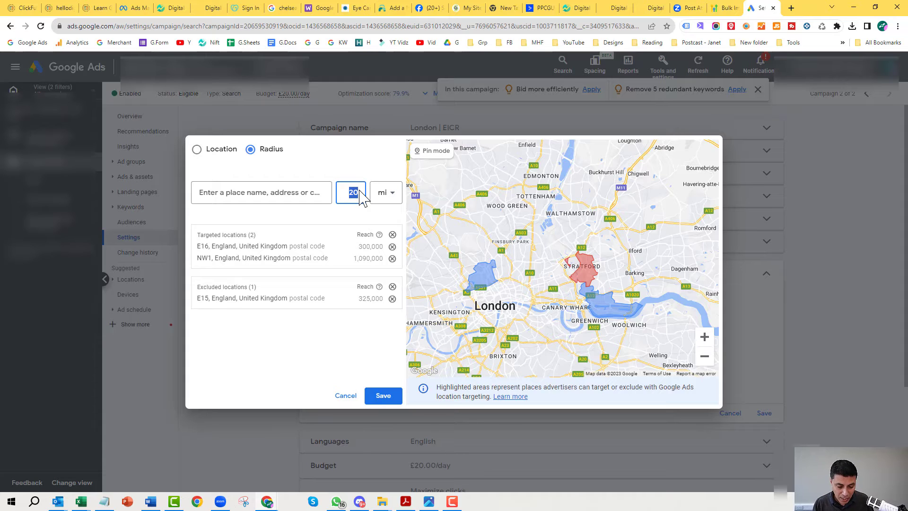
# Step: Search the radius places for "nw1" and target the 10-mile radius around London NW10
pyautogui.click(293, 195)
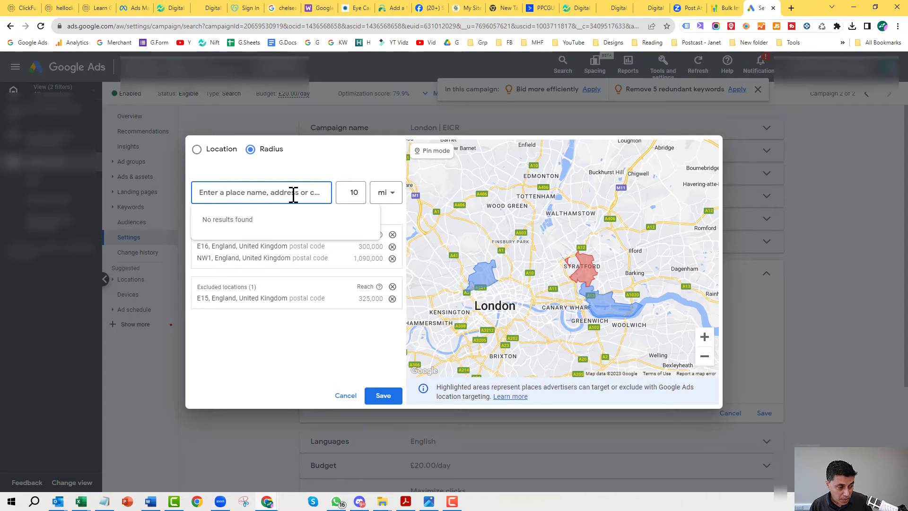
pyautogui.write('n')
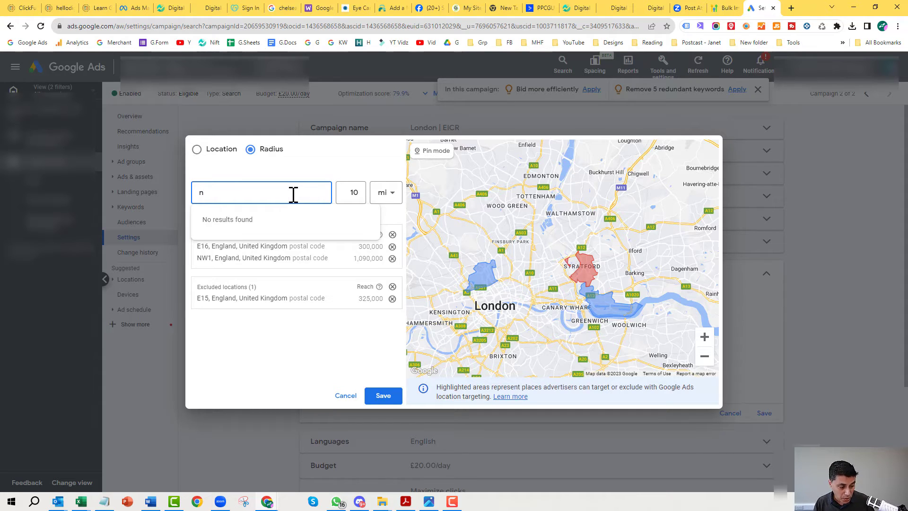
pyautogui.write('w1')
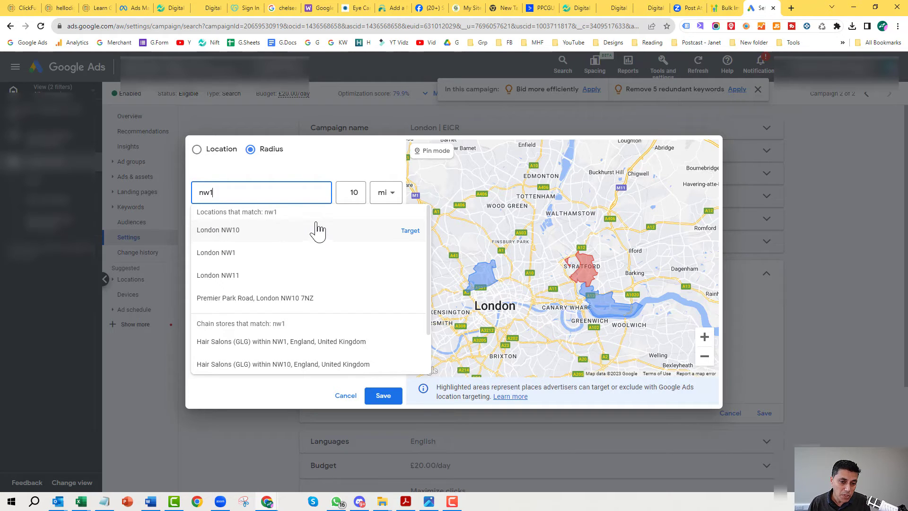
pyautogui.click(410, 231)
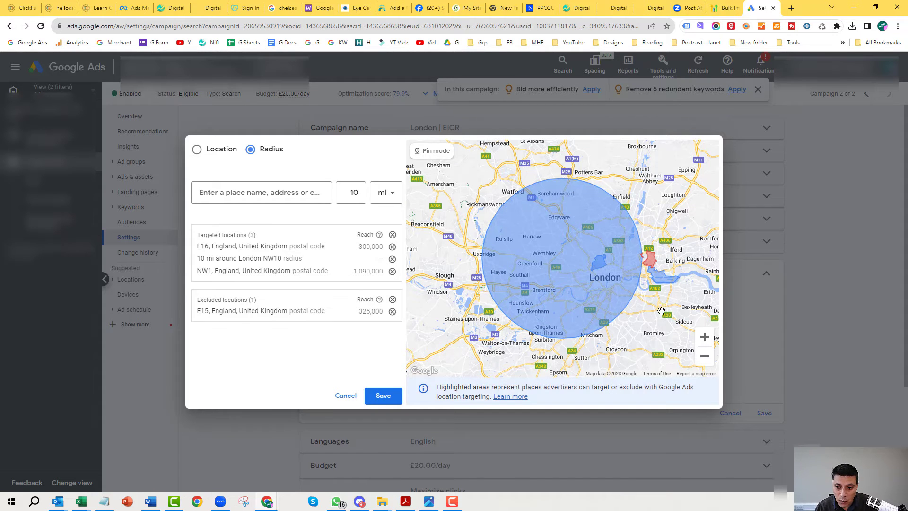
# Step: Remove the NW1 and E16 postal code targets and the E15 exclusion, keeping only the London NW10 radius
pyautogui.moveTo(649, 314); pyautogui.dragTo(518, 277)
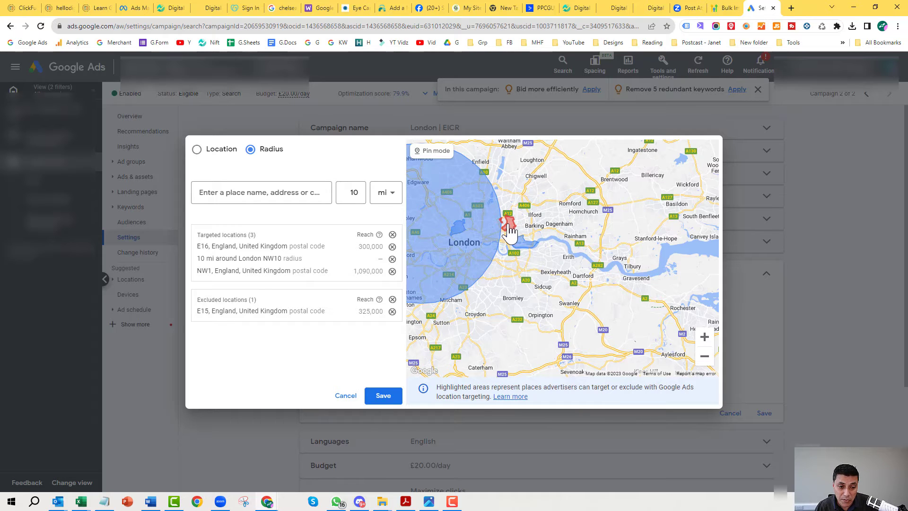
pyautogui.moveTo(515, 279); pyautogui.dragTo(629, 298)
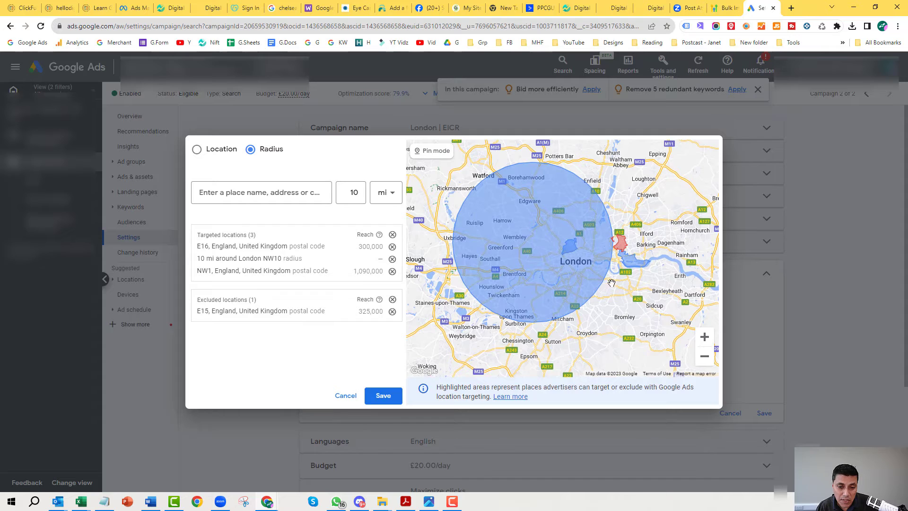
pyautogui.click(393, 271)
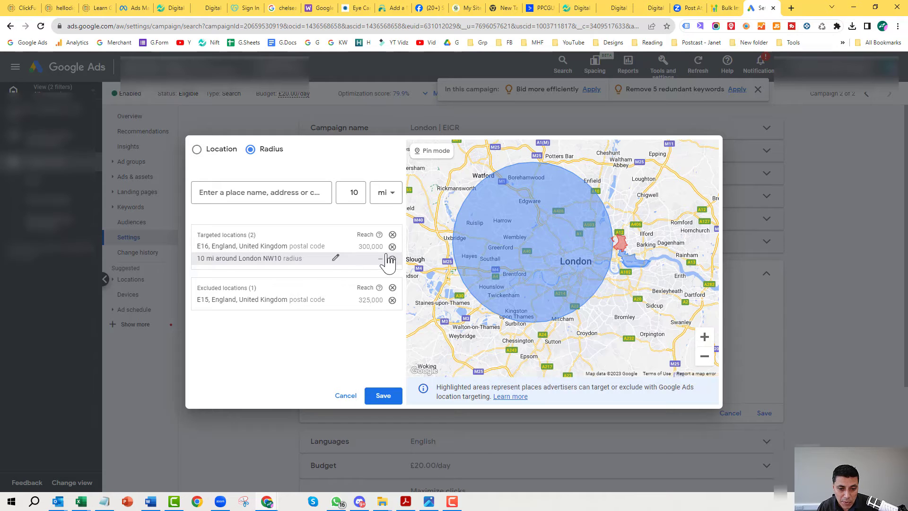
pyautogui.click(392, 248)
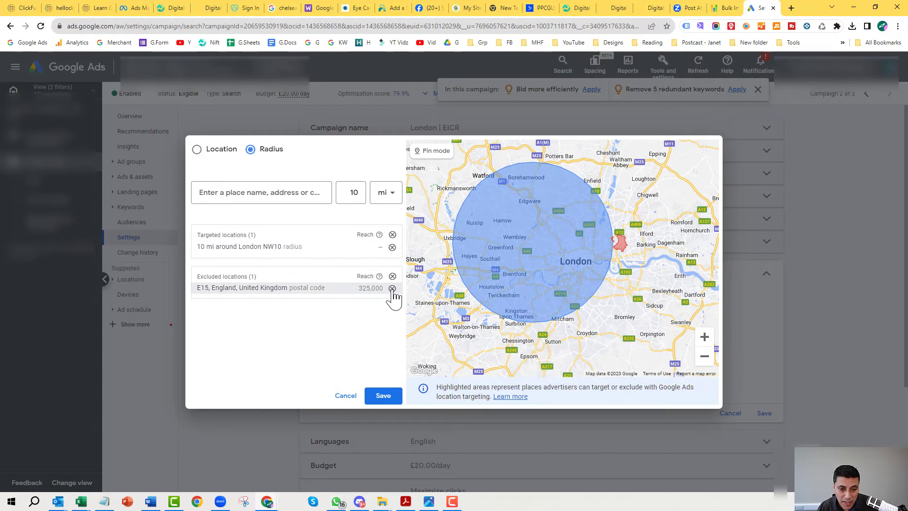
pyautogui.click(392, 288)
# Step: Search the radius places for "slough" and target a 10-mile radius around Slough
pyautogui.moveTo(609, 203); pyautogui.dragTo(576, 216)
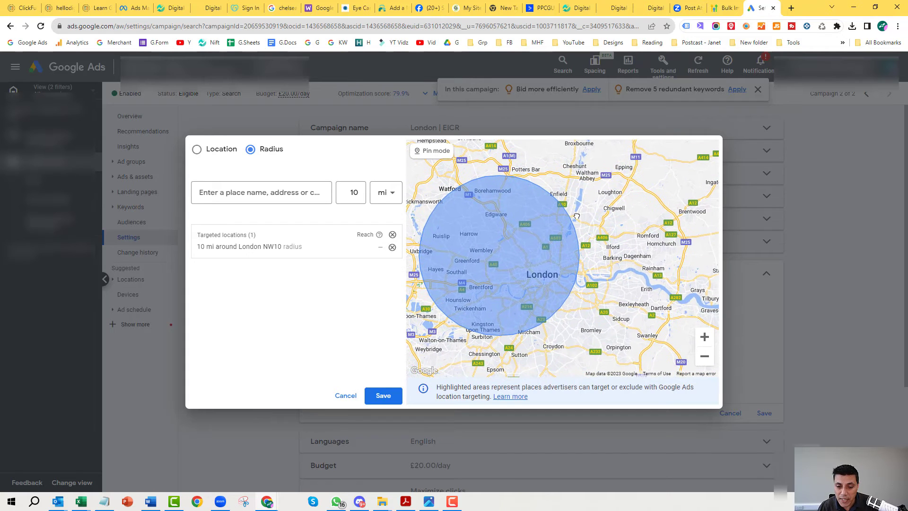
pyautogui.moveTo(611, 303); pyautogui.dragTo(643, 283)
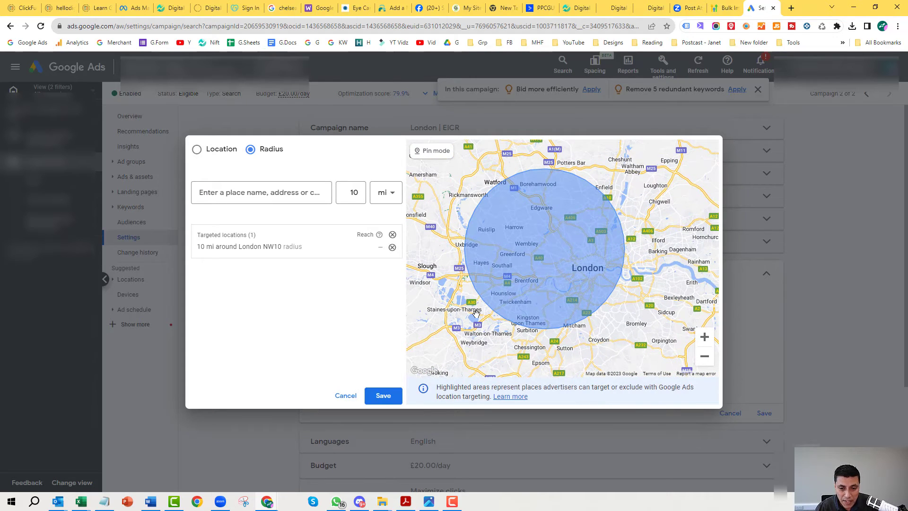
pyautogui.moveTo(421, 290); pyautogui.dragTo(461, 292)
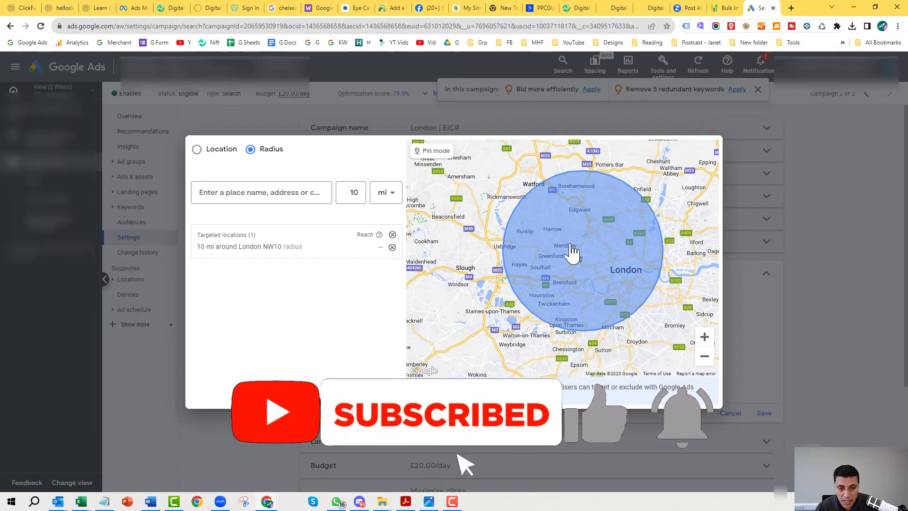
pyautogui.click(294, 192)
pyautogui.write('slough')
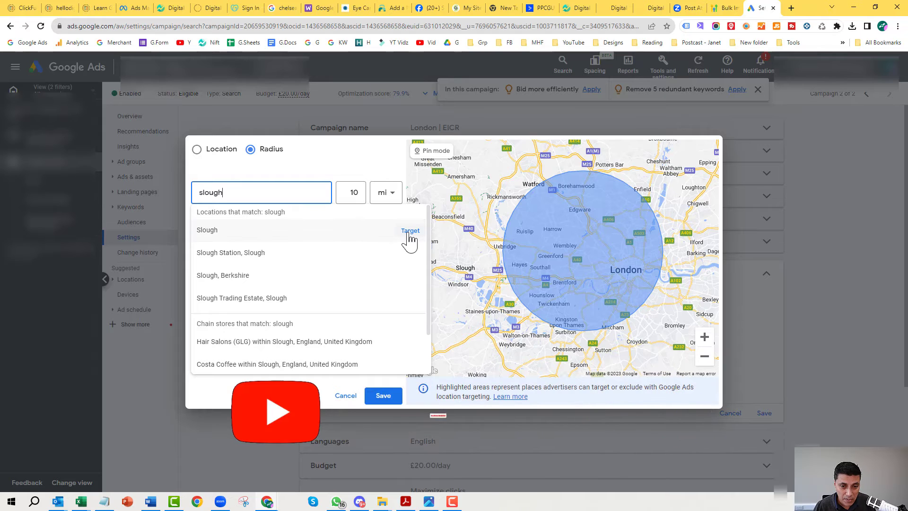
pyautogui.click(410, 230)
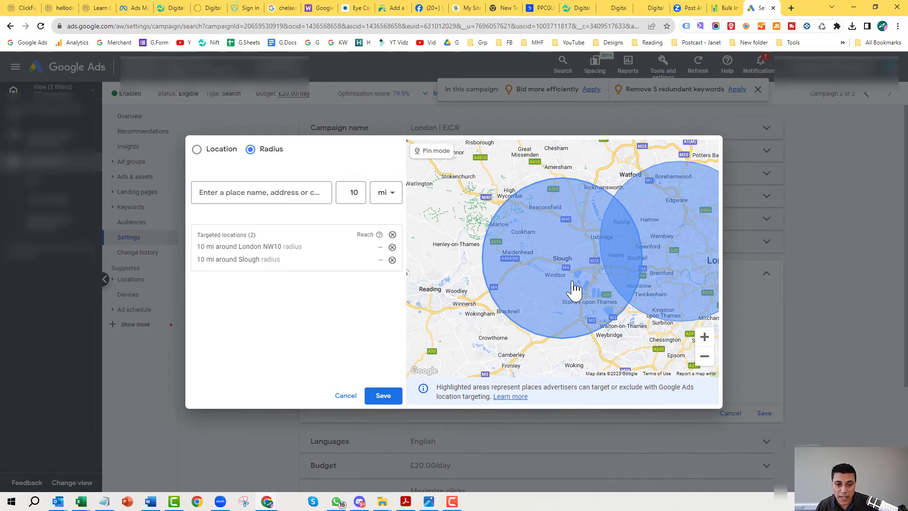
pyautogui.moveTo(574, 288); pyautogui.dragTo(510, 290)
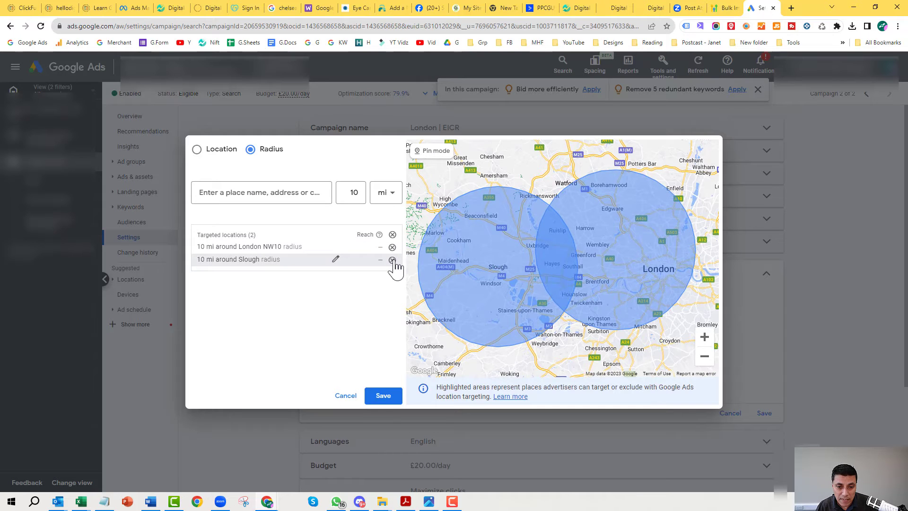
# Step: Replace the 10-mile Slough target with a 4-mile radius around Slough and save the radius selection
pyautogui.click(392, 260)
pyautogui.click(354, 192)
pyautogui.doubleClick(355, 192)
pyautogui.write('4')
pyautogui.click(287, 193)
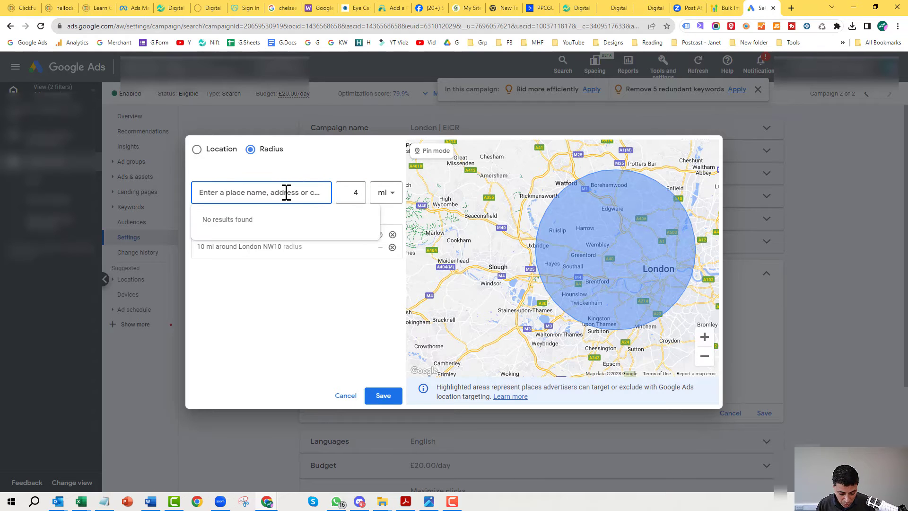
pyautogui.write('slough')
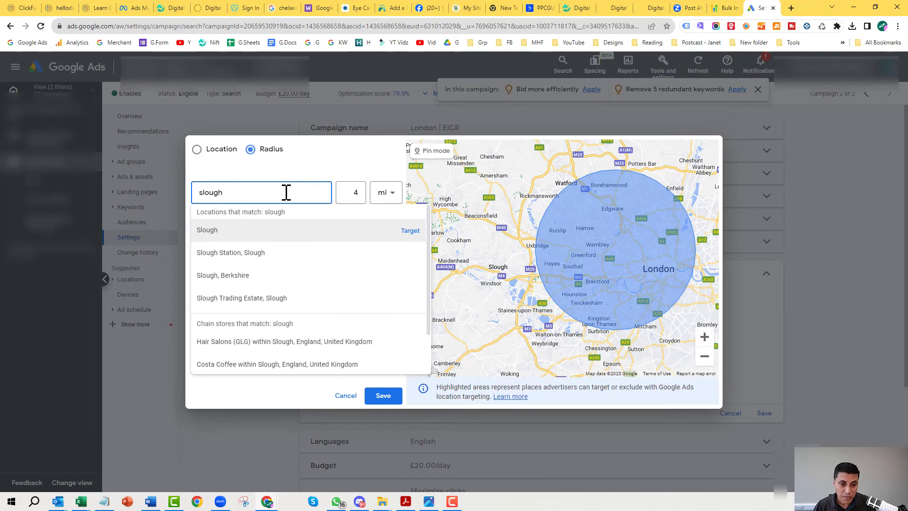
pyautogui.click(411, 231)
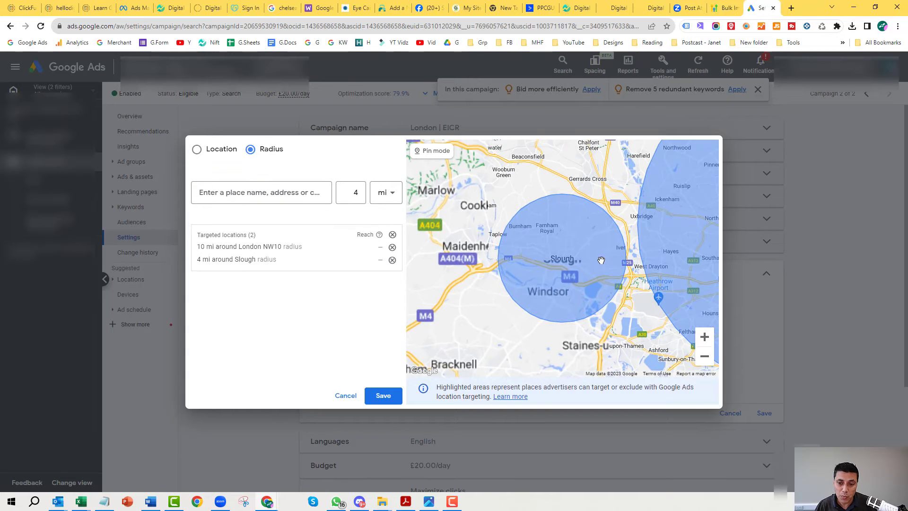
pyautogui.moveTo(608, 280); pyautogui.dragTo(438, 280)
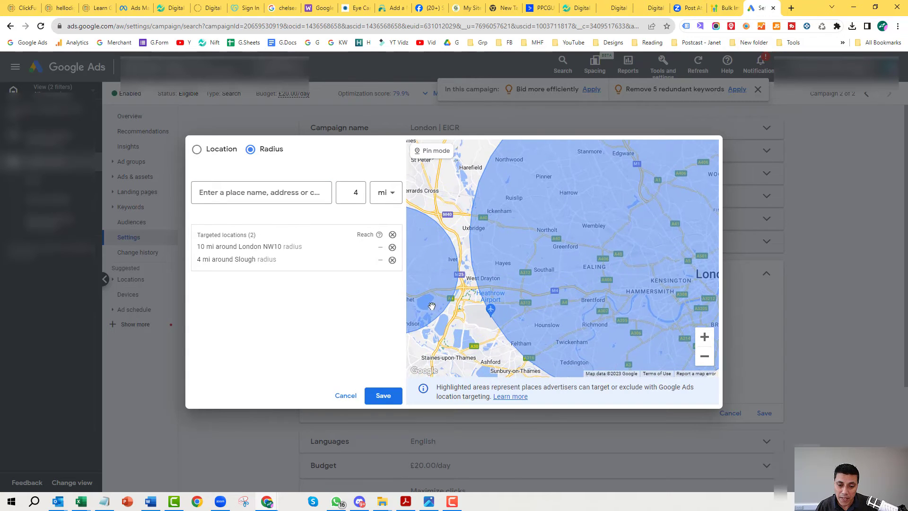
pyautogui.click(393, 399)
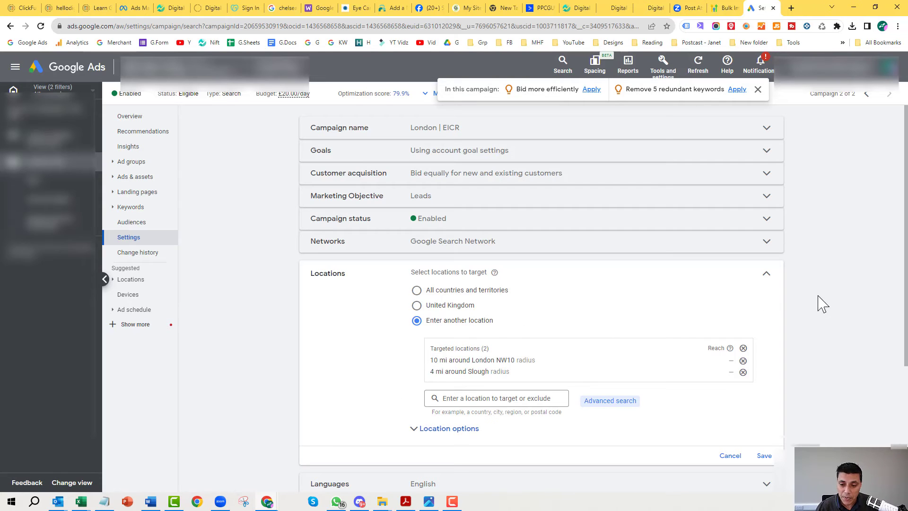
# Step: Try to set the location option to "Presence: People in or regularly in your targeted locations" and save the campaign's location changes
pyautogui.scroll(-1, 823, 305)
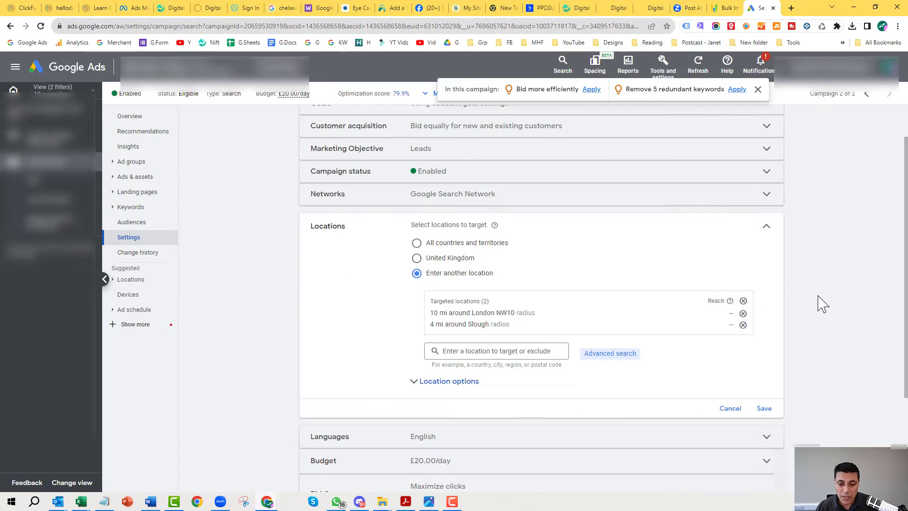
pyautogui.click(417, 385)
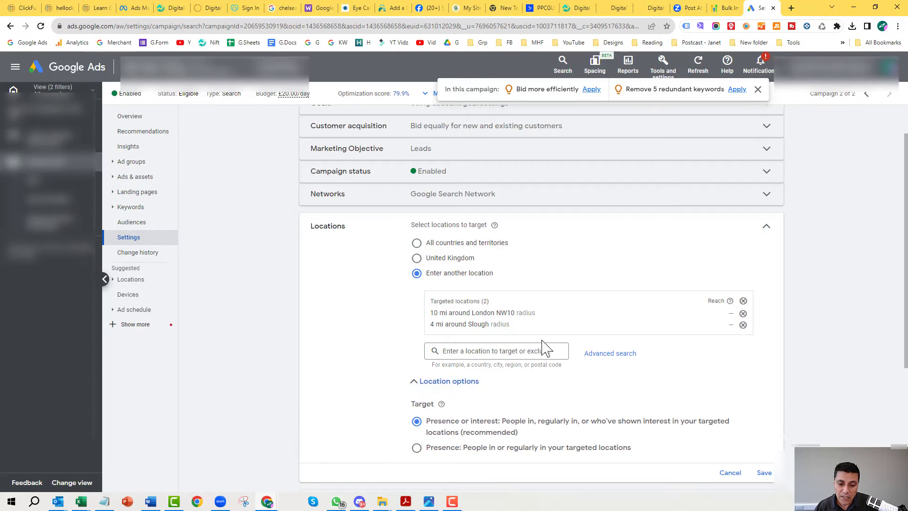
pyautogui.scroll(-2, 601, 342)
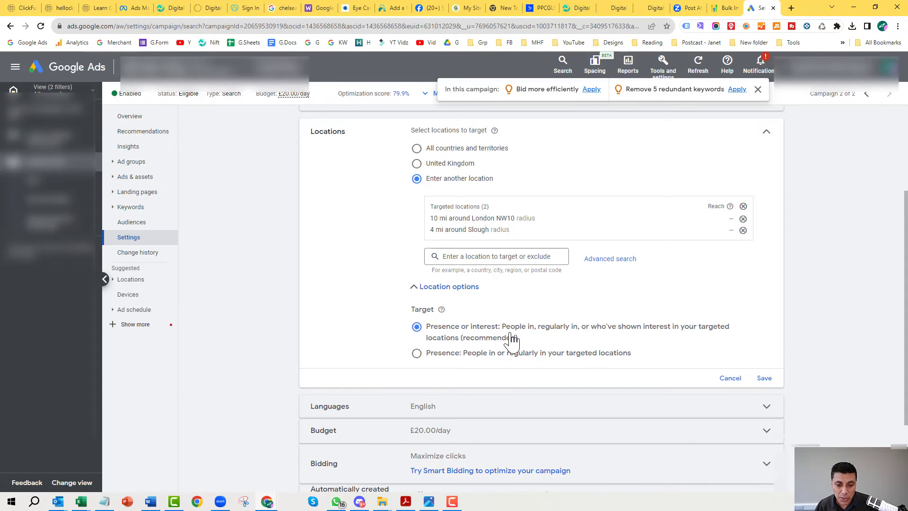
pyautogui.click(418, 356)
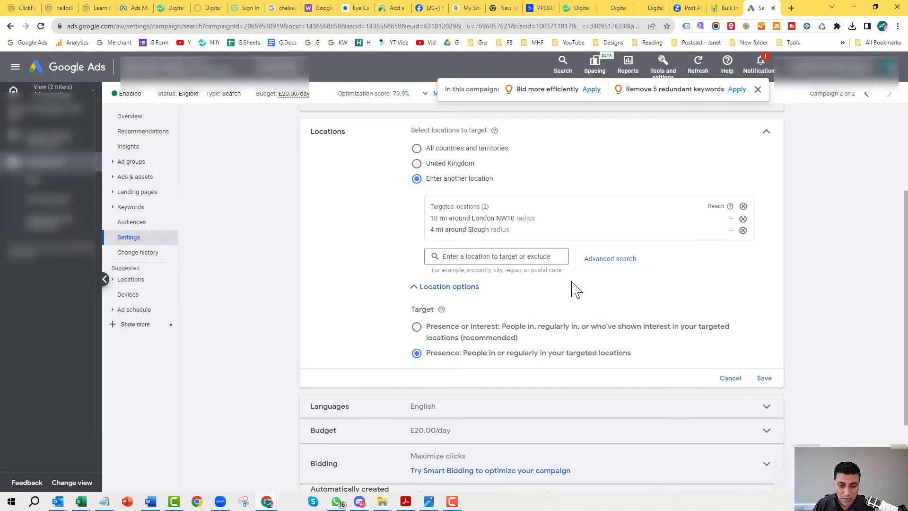
pyautogui.click(764, 379)
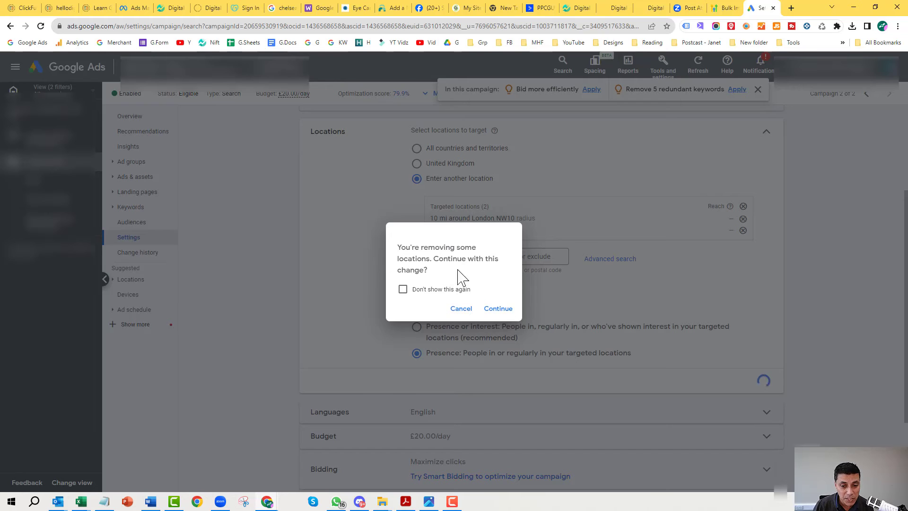
pyautogui.click(498, 311)
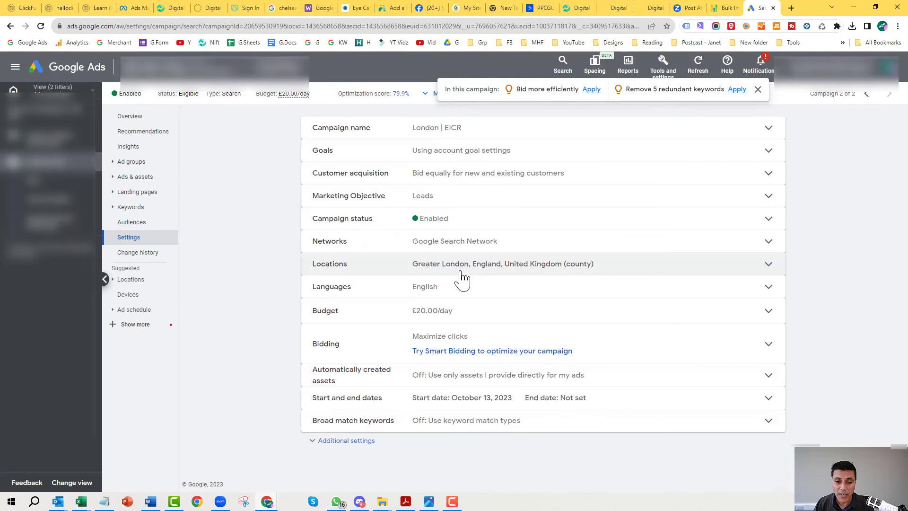
# Step: Reopen the campaign's location settings and examine the Greater London target's map area and reach
pyautogui.click(769, 267)
pyautogui.scroll(-2, 815, 276)
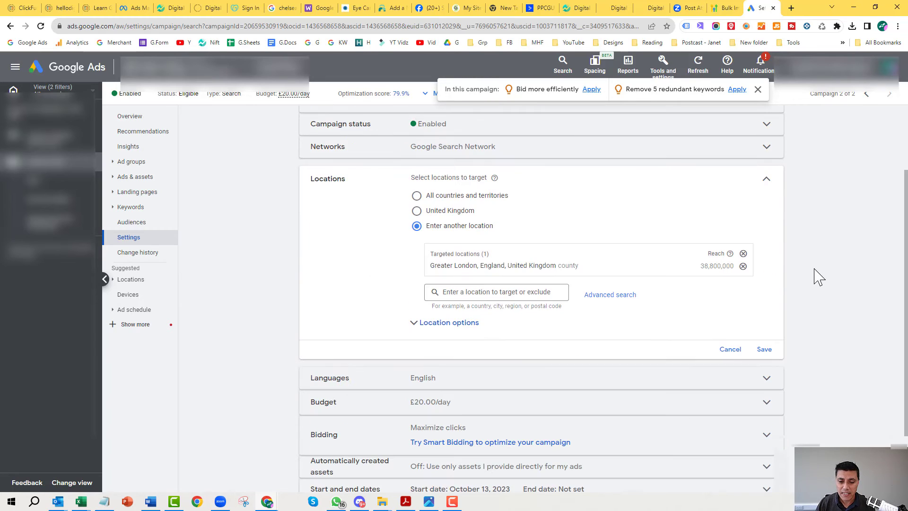
pyautogui.click(616, 297)
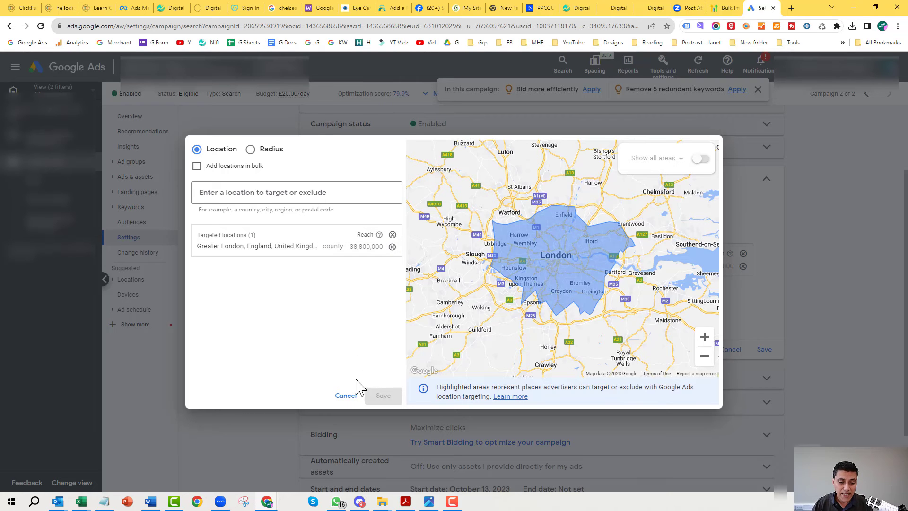
pyautogui.click(339, 397)
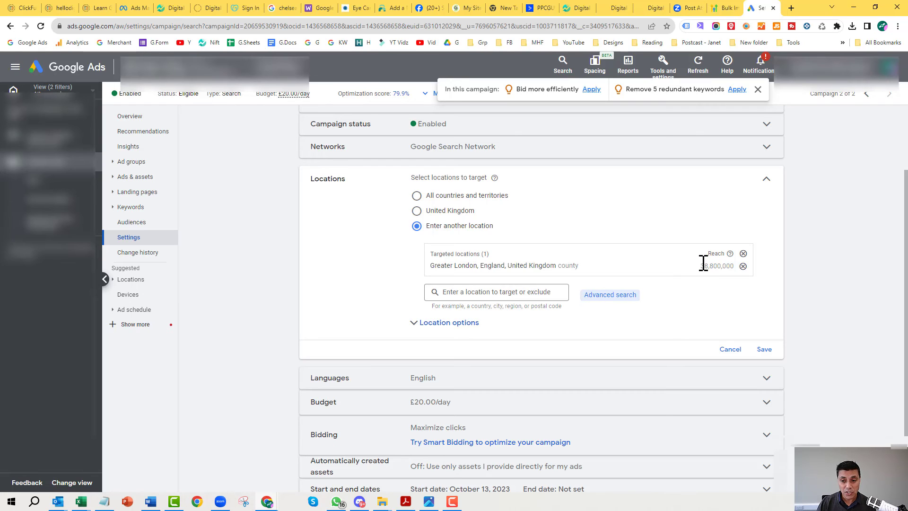
pyautogui.moveTo(700, 266); pyautogui.dragTo(713, 265)
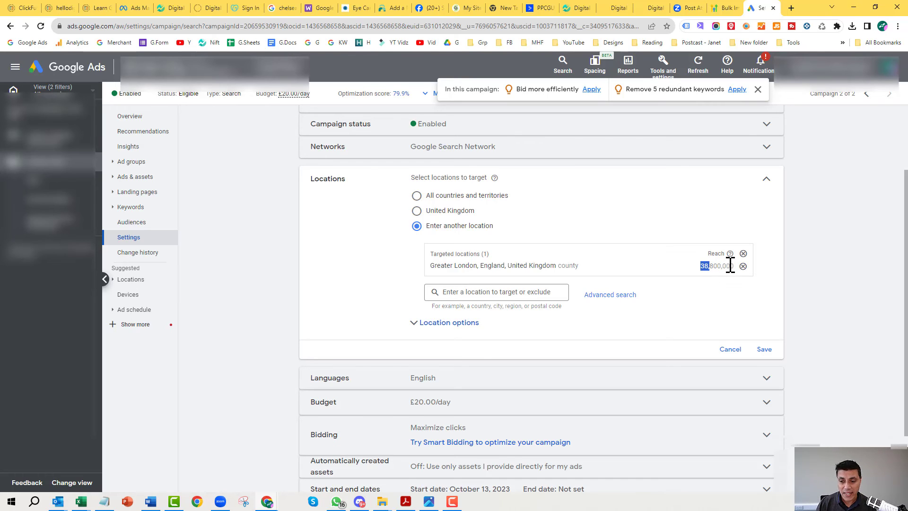
pyautogui.click(713, 265)
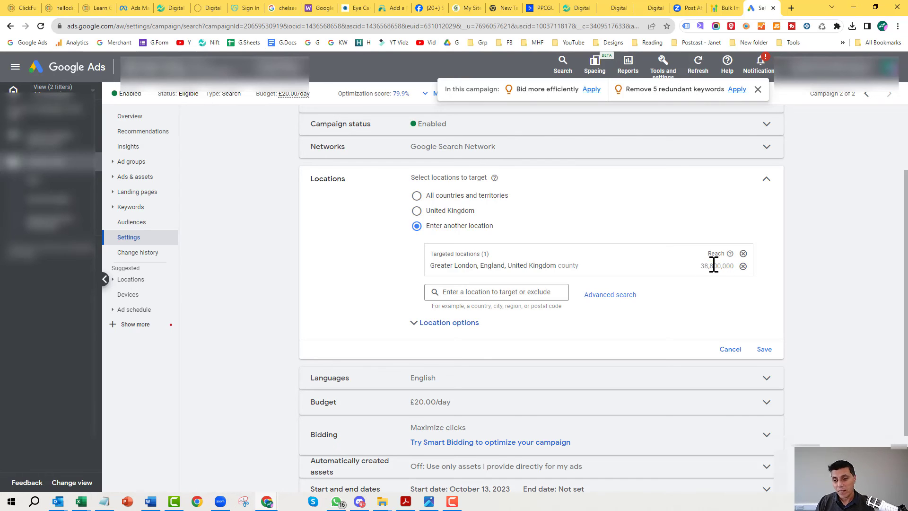